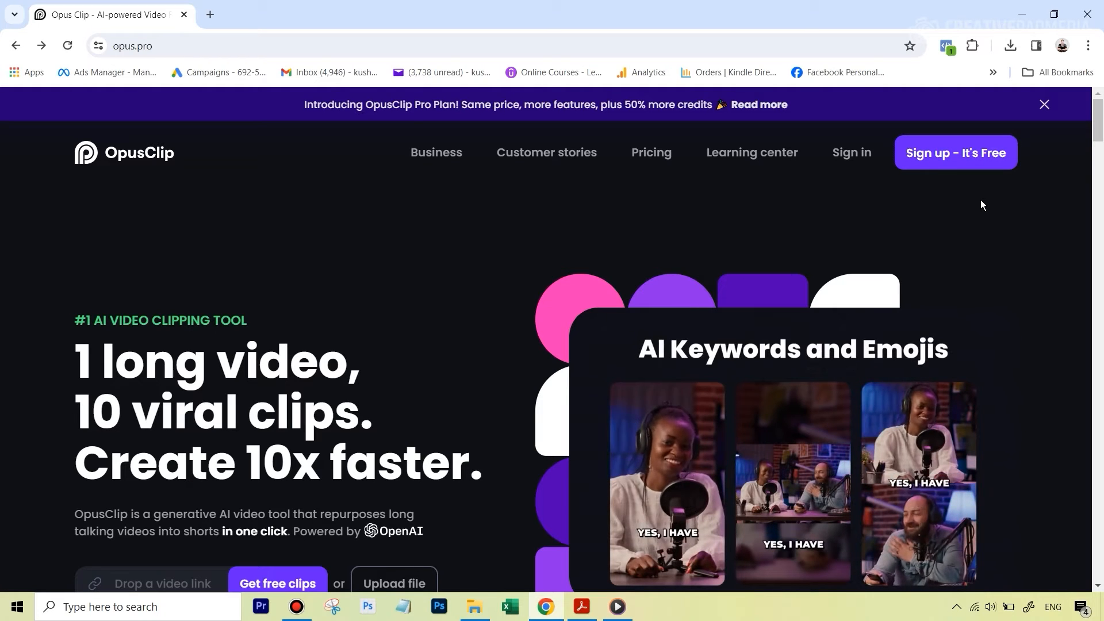
Sign up for a free account and look over the dashboard's upload options and existing video projects
left_click(968, 155)
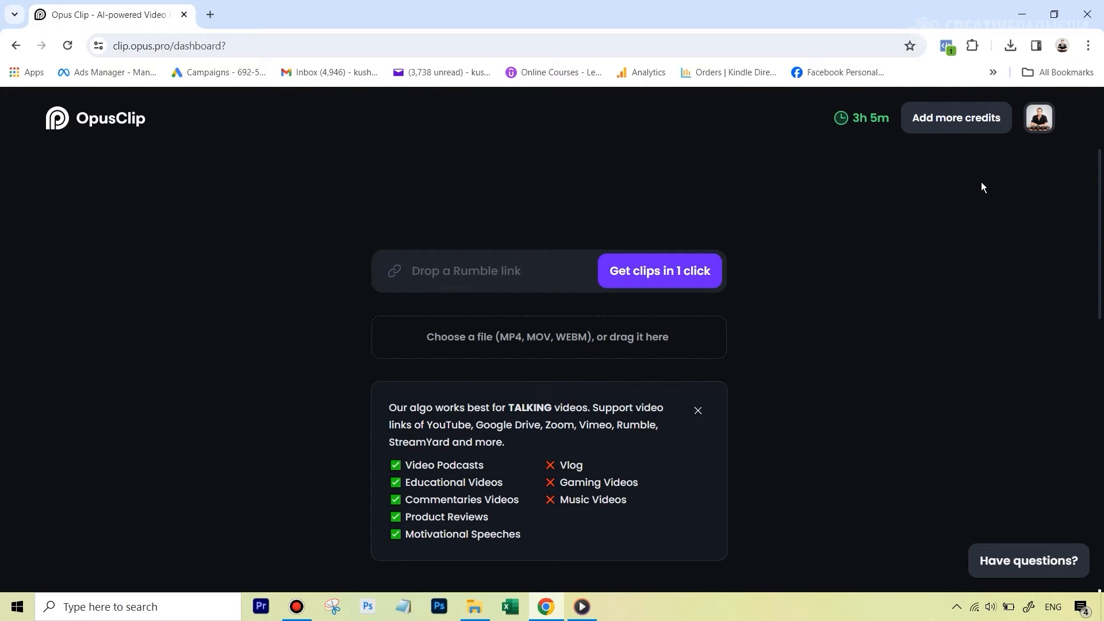
mouse_move(872, 117)
scroll(886, 406, "down", 3)
scroll(887, 407, "down", 1)
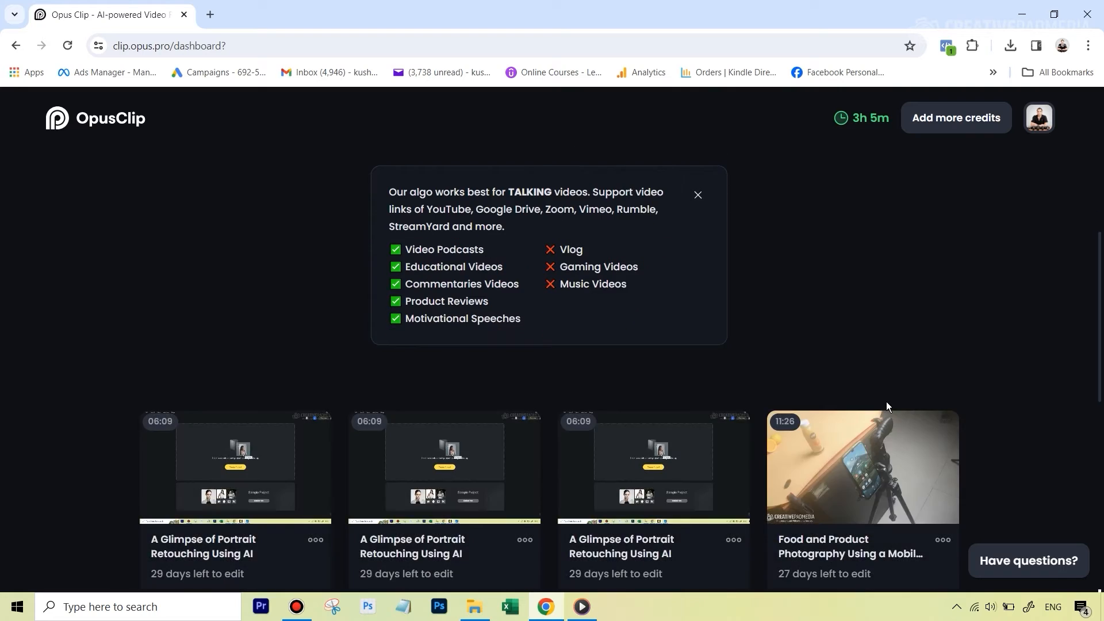
scroll(887, 407, "up", 4)
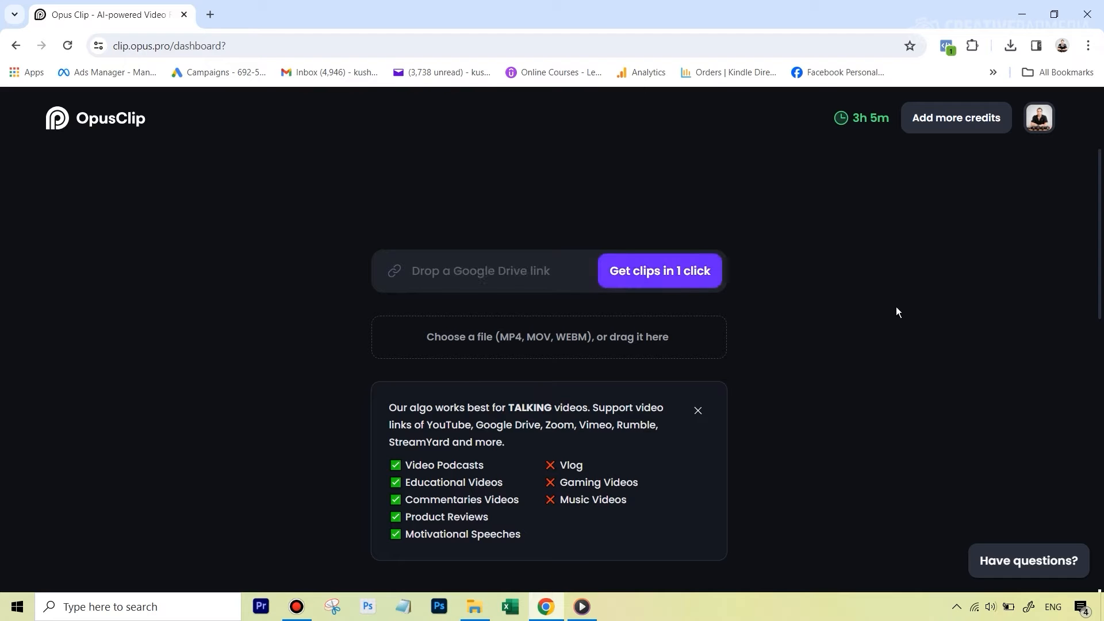
scroll(896, 311, "down", 5)
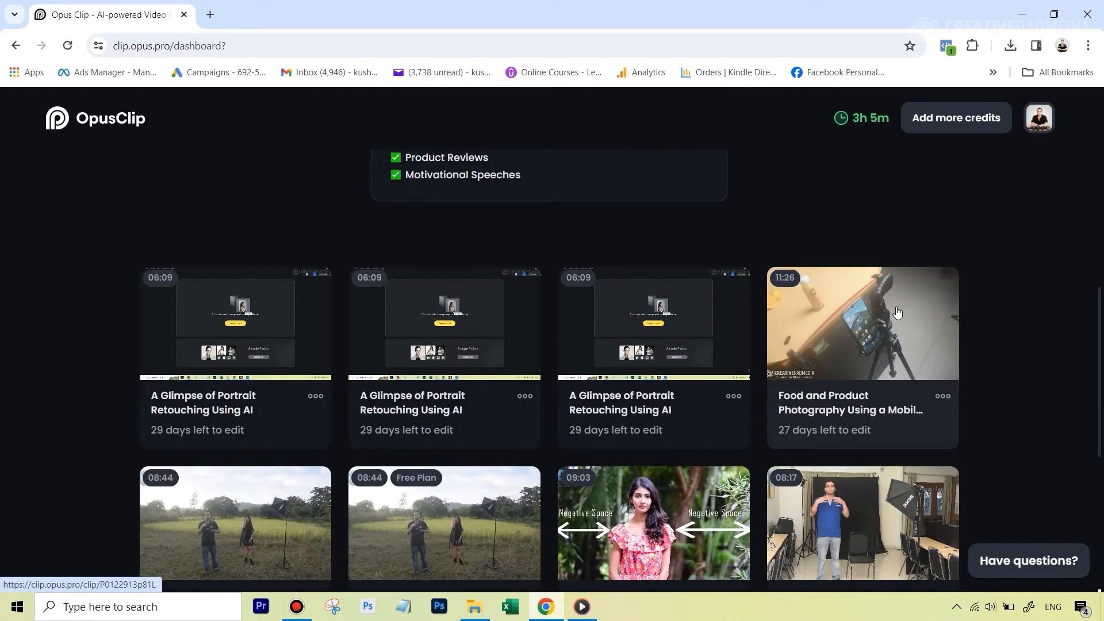
scroll(897, 312, "up", 5)
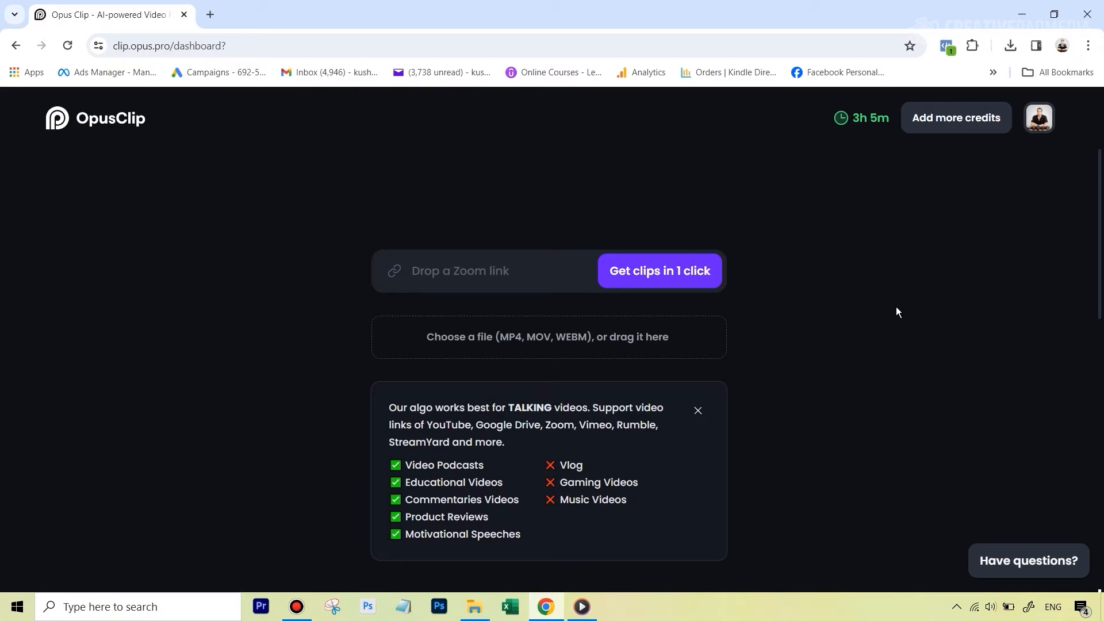
Compare the duration of the Hard Light vs Soft Light video in Media Player with the remaining OpusClip credits in Chrome
left_click(582, 607)
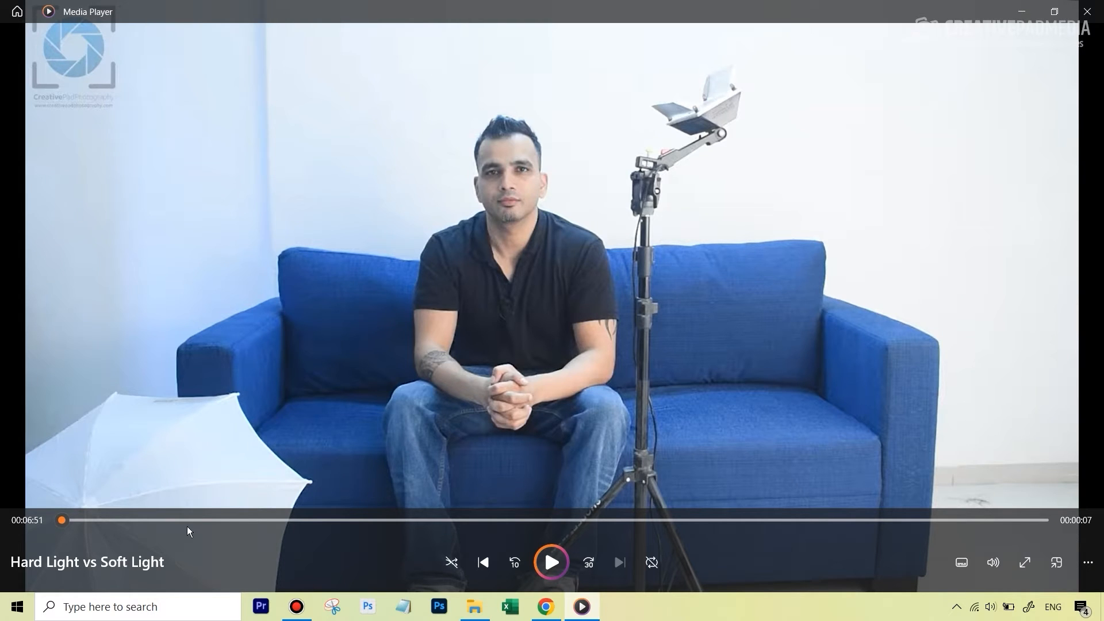
left_click(154, 521)
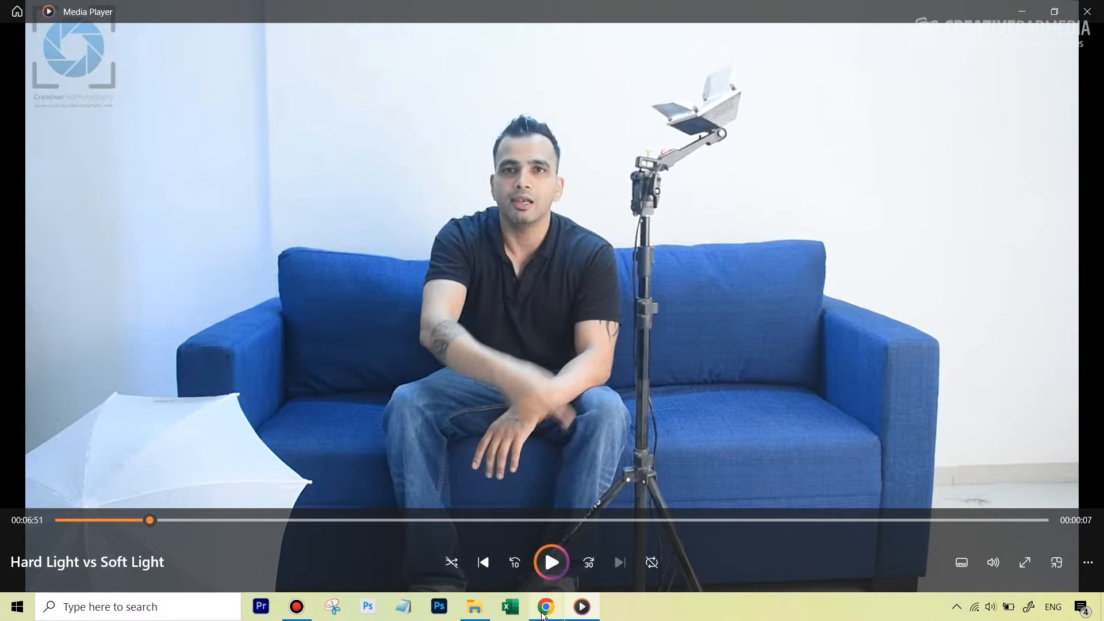
left_click(546, 607)
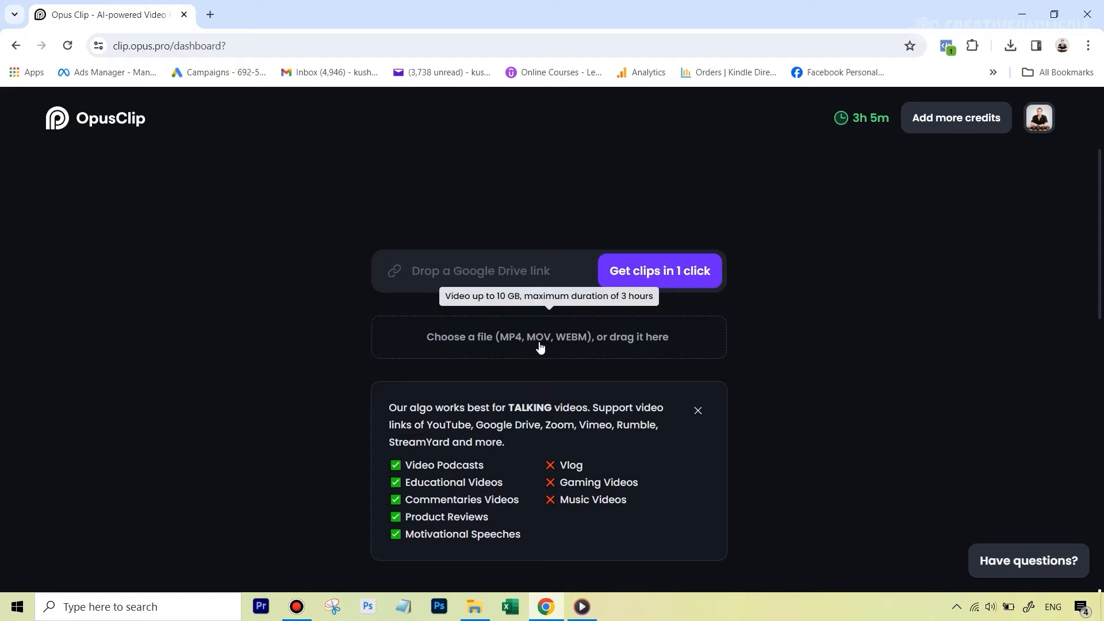
mouse_move(879, 113)
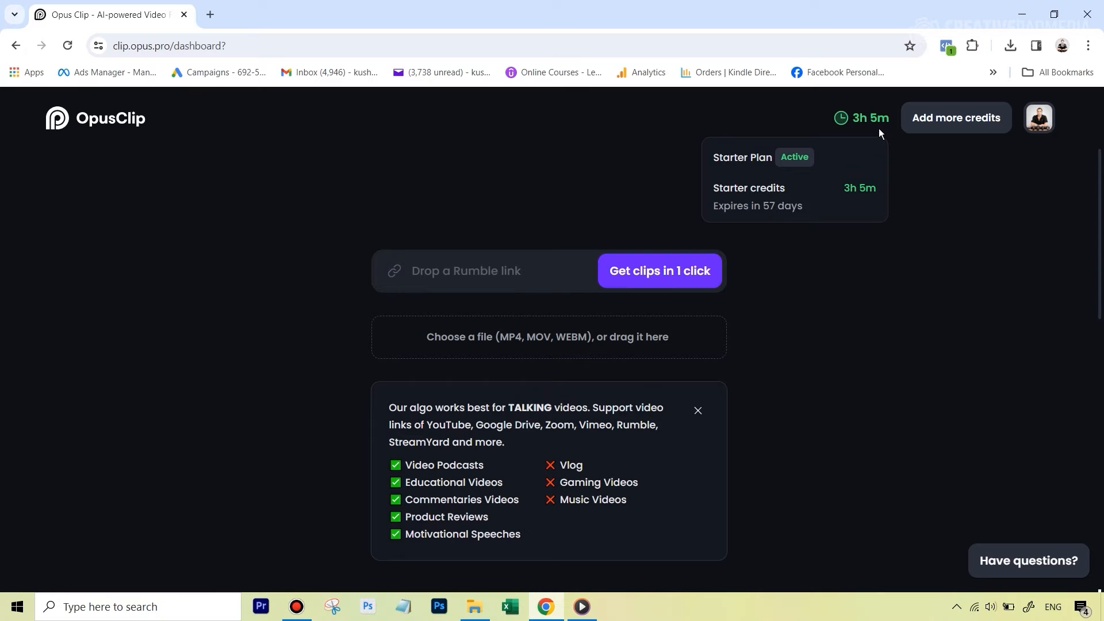
left_click(581, 607)
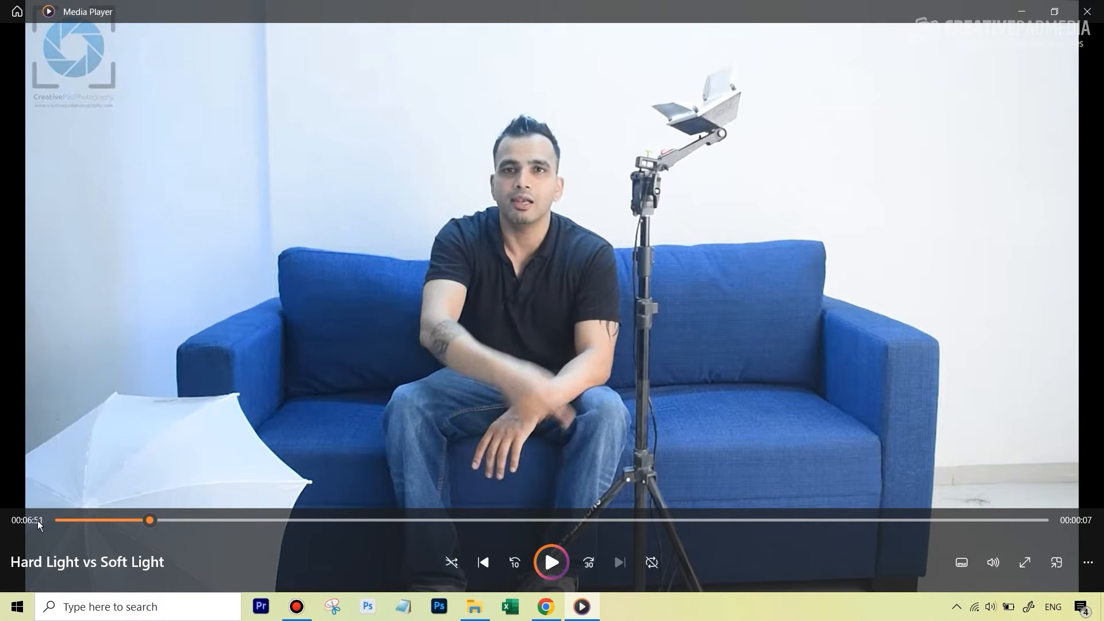
left_click(545, 606)
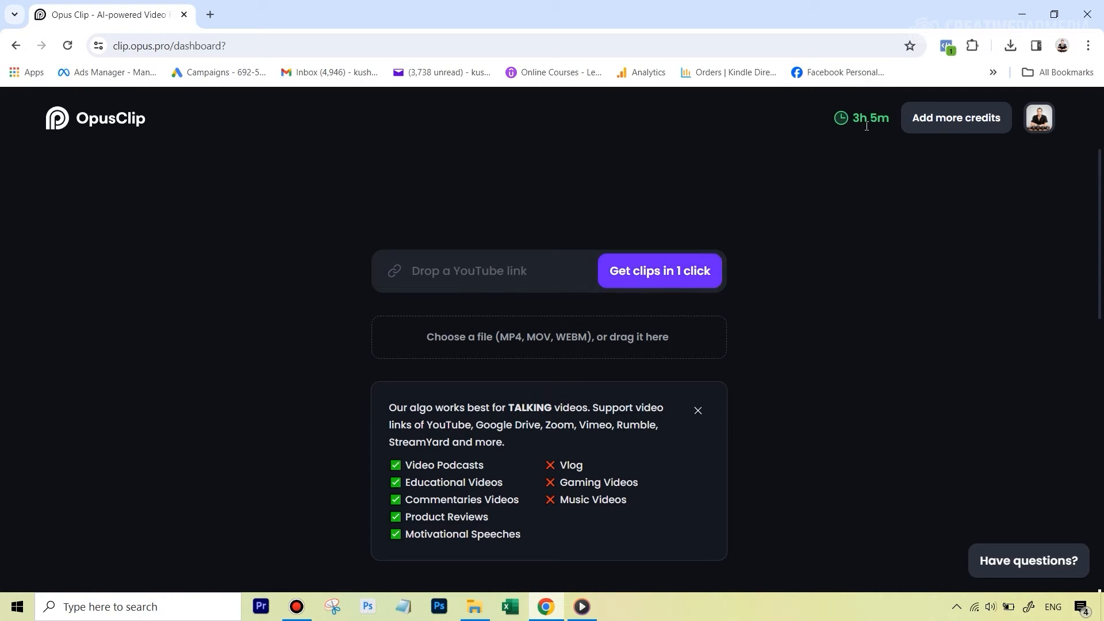
mouse_move(868, 124)
left_click(582, 606)
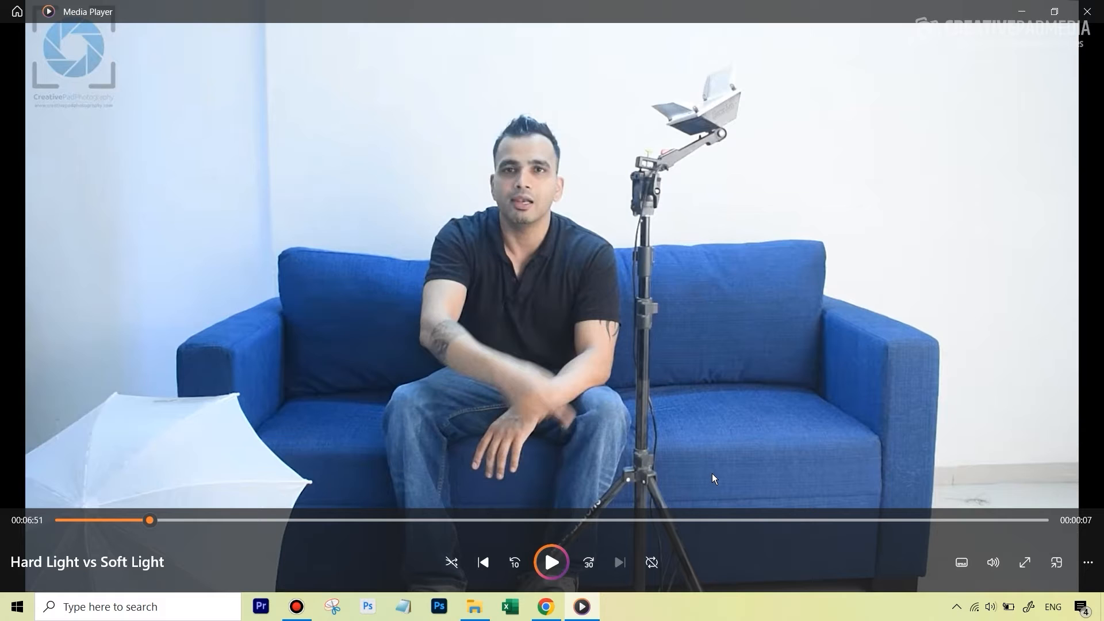
left_click(546, 607)
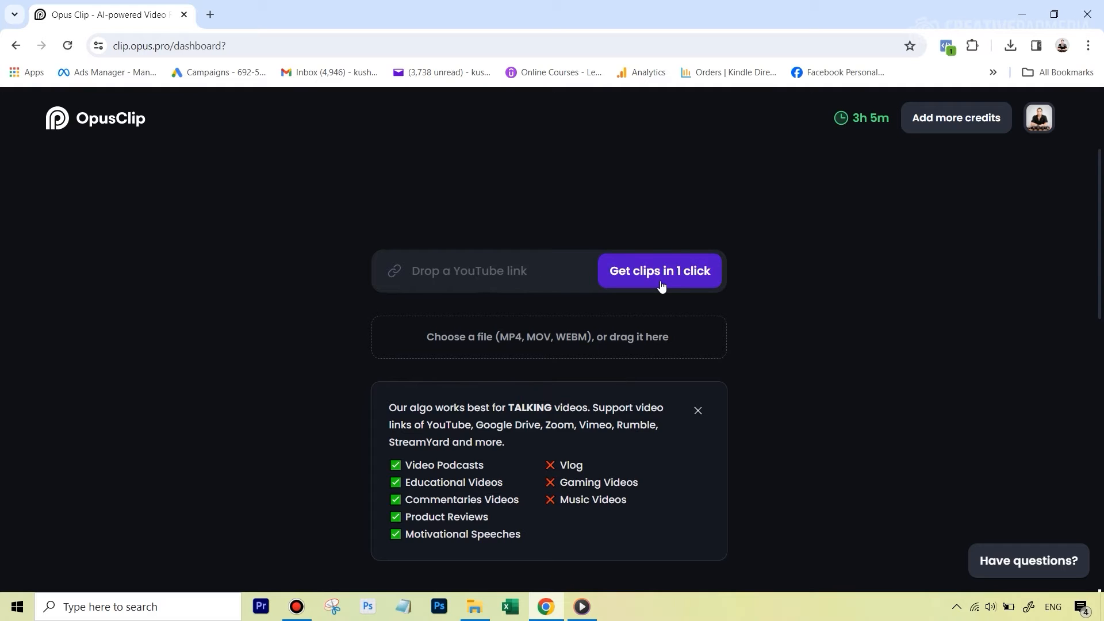
mouse_move(877, 116)
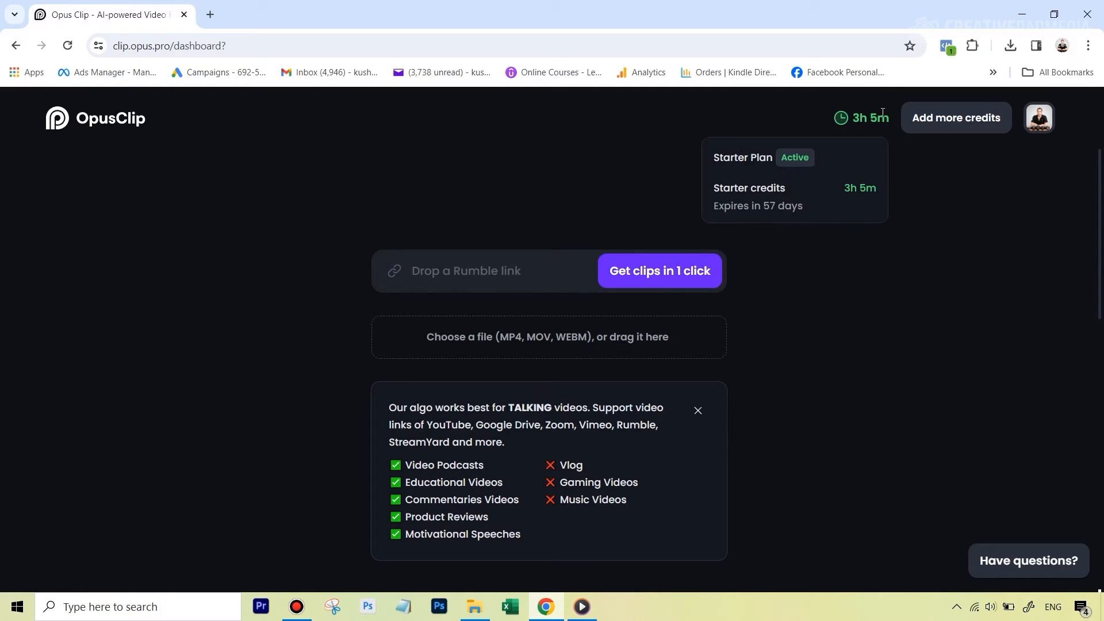
Switch to Media Player and preview several points of the Hard Light vs Soft Light video, pausing at about 1:58
left_click(592, 611)
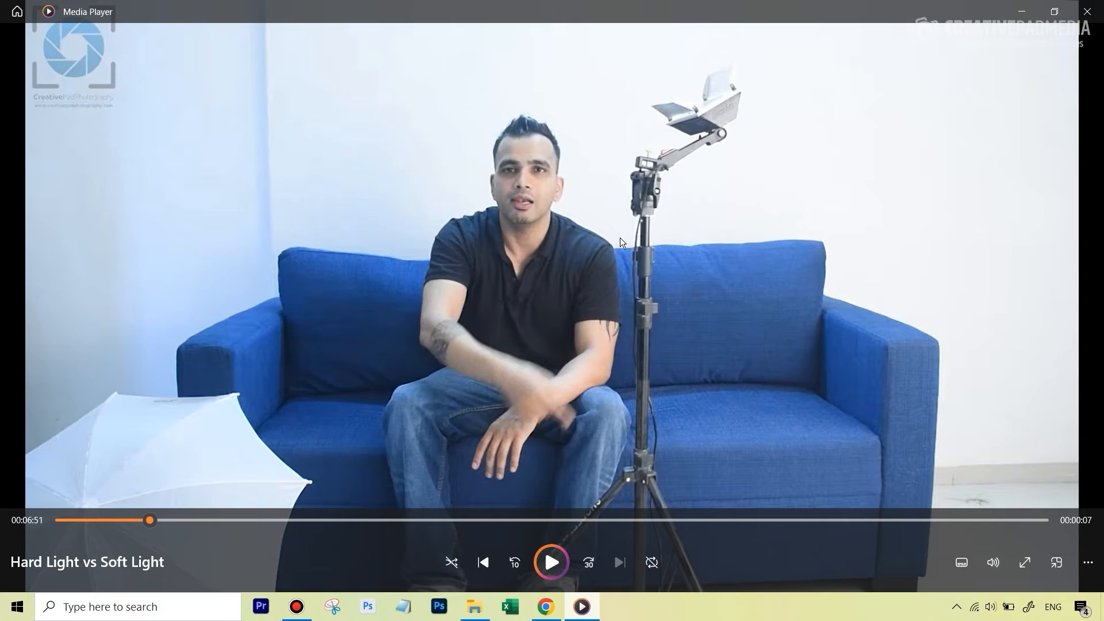
left_click(552, 562)
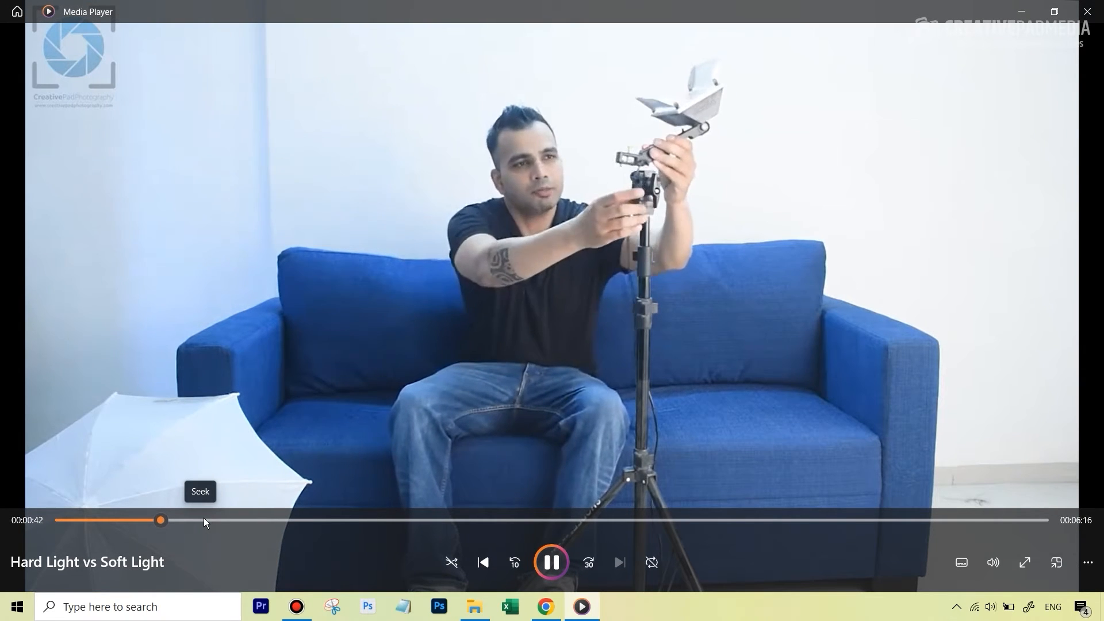
left_click(224, 520)
left_click(279, 521)
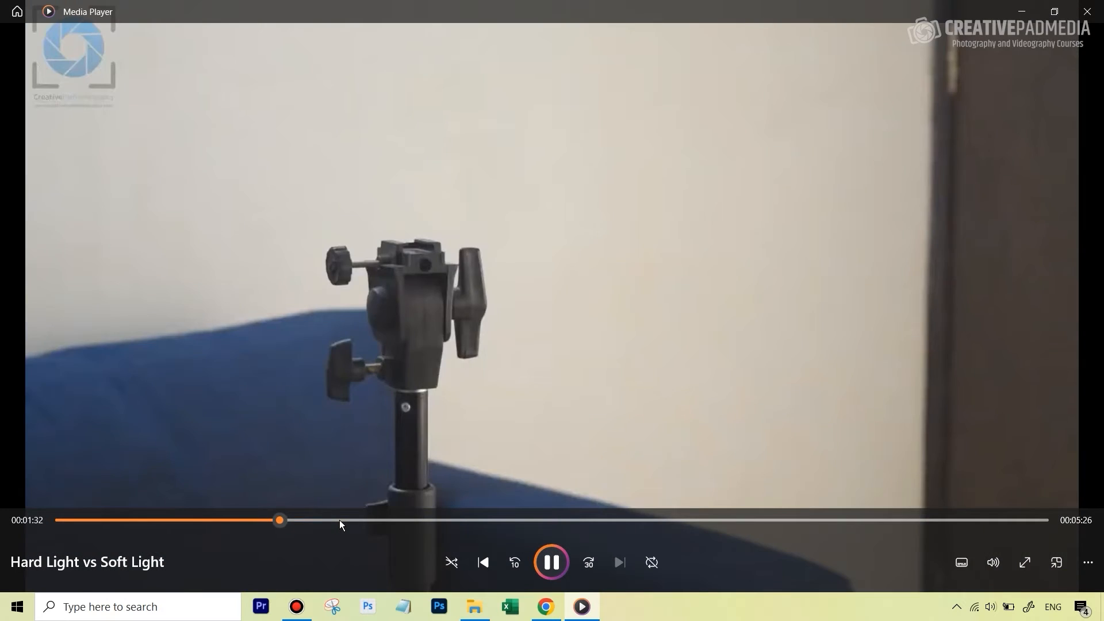
left_click(340, 521)
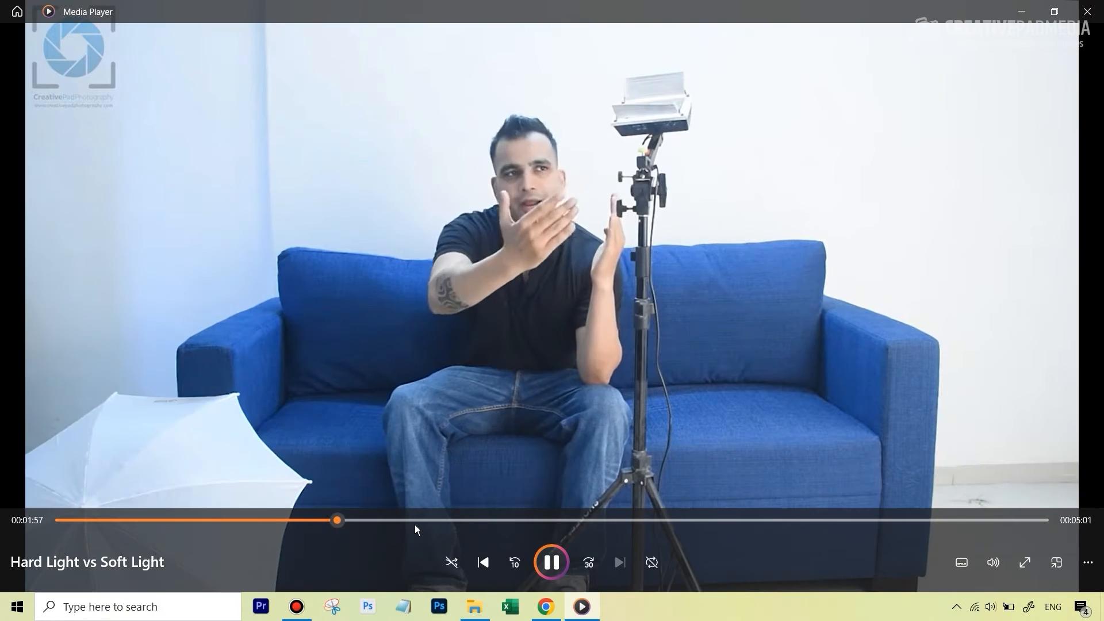
left_click(551, 563)
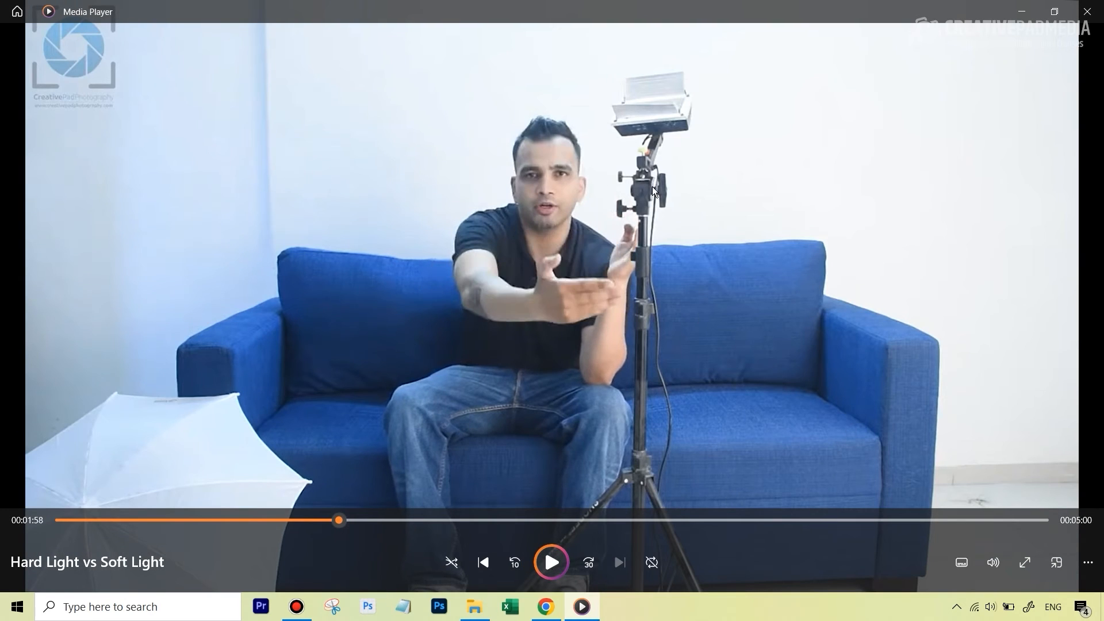
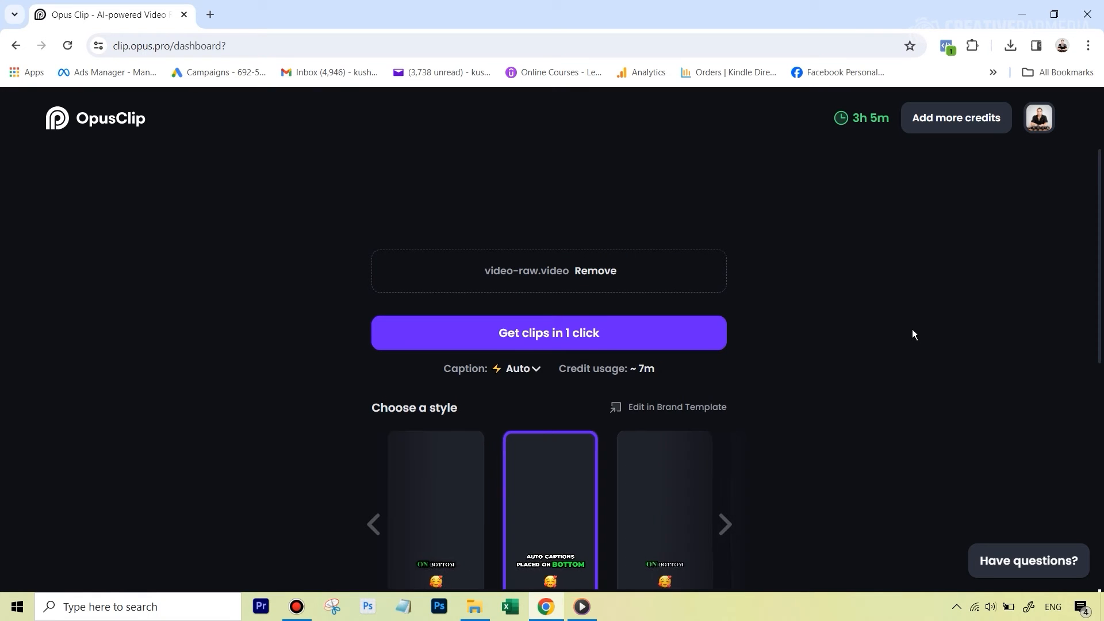
Examine the clip generation settings for the uploaded video, from caption style to processing timeframe, clip length and keywords
scroll(912, 329, "down", 2)
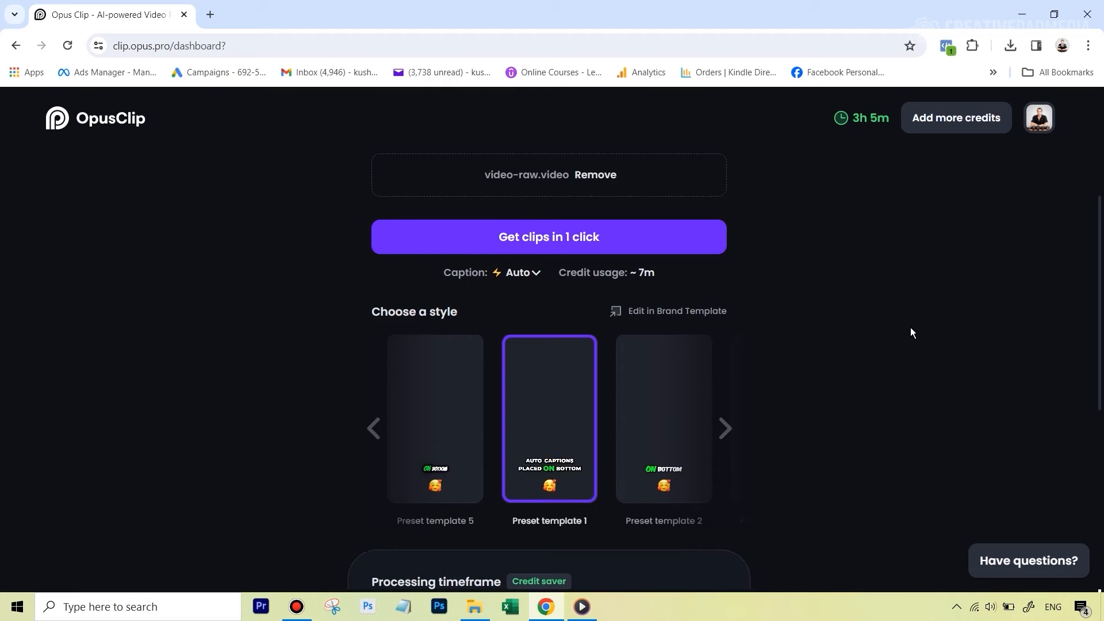
scroll(911, 333, "up", 2)
scroll(910, 332, "down", 3)
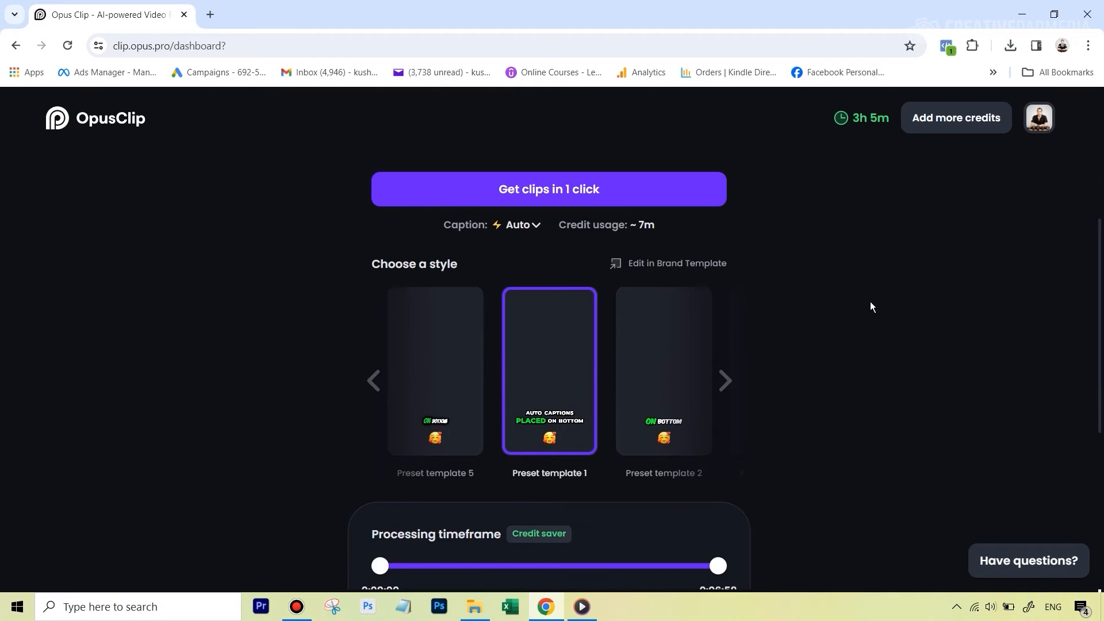
scroll(616, 322, "up", 3)
scroll(655, 378, "down", 3)
scroll(653, 373, "down", 4)
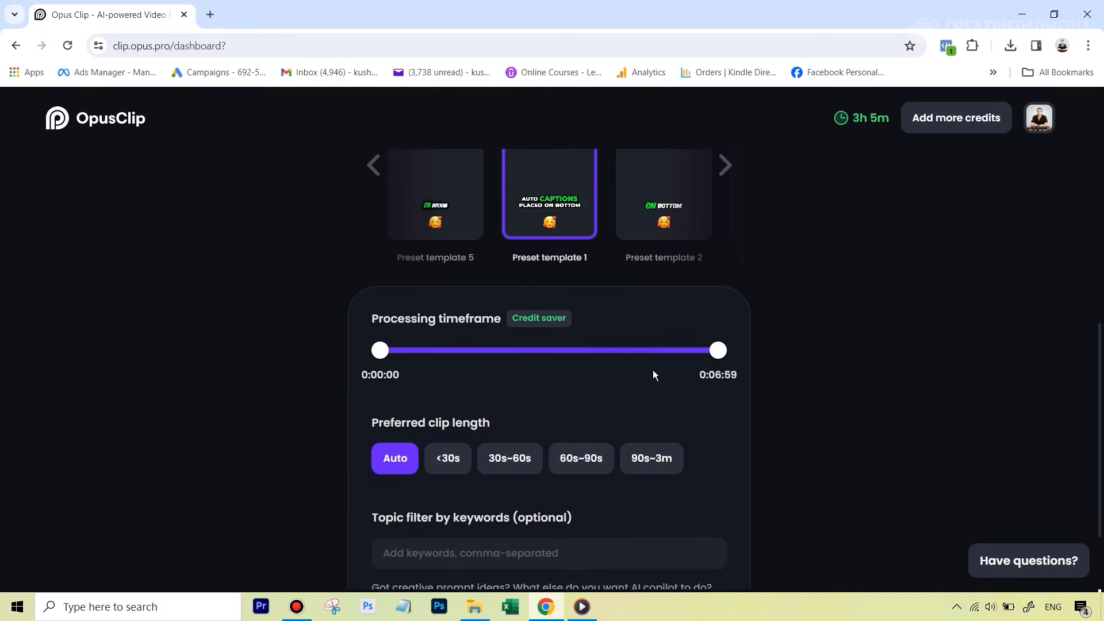
scroll(653, 372, "up", 4)
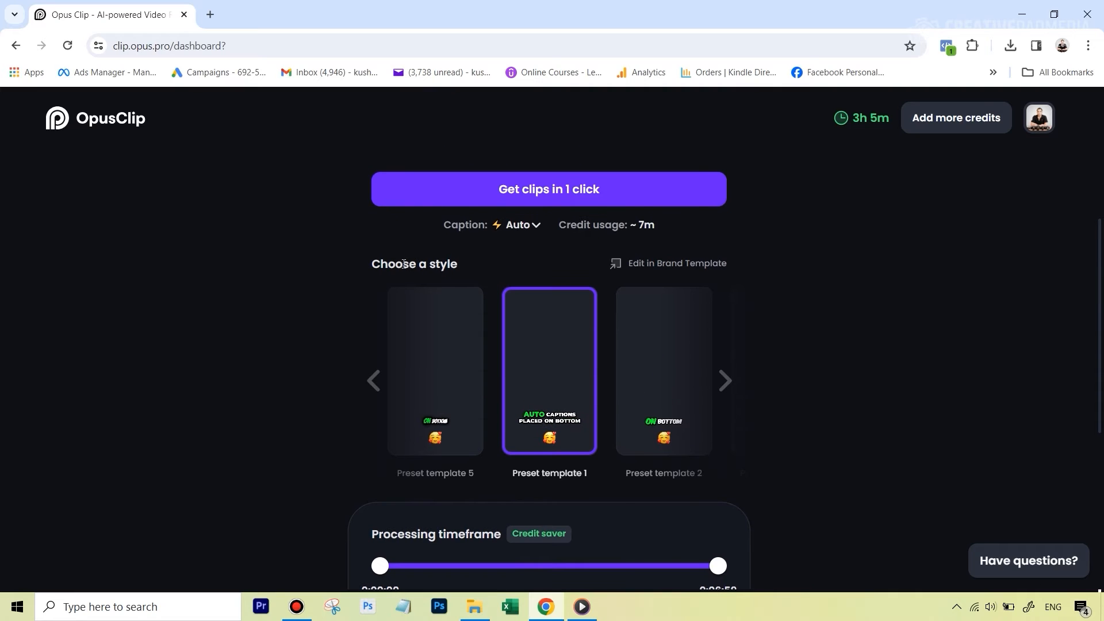
Preview the caption styles from Preset template 1 through Preset template 5 and return to Preset template 1
mouse_move(549, 322)
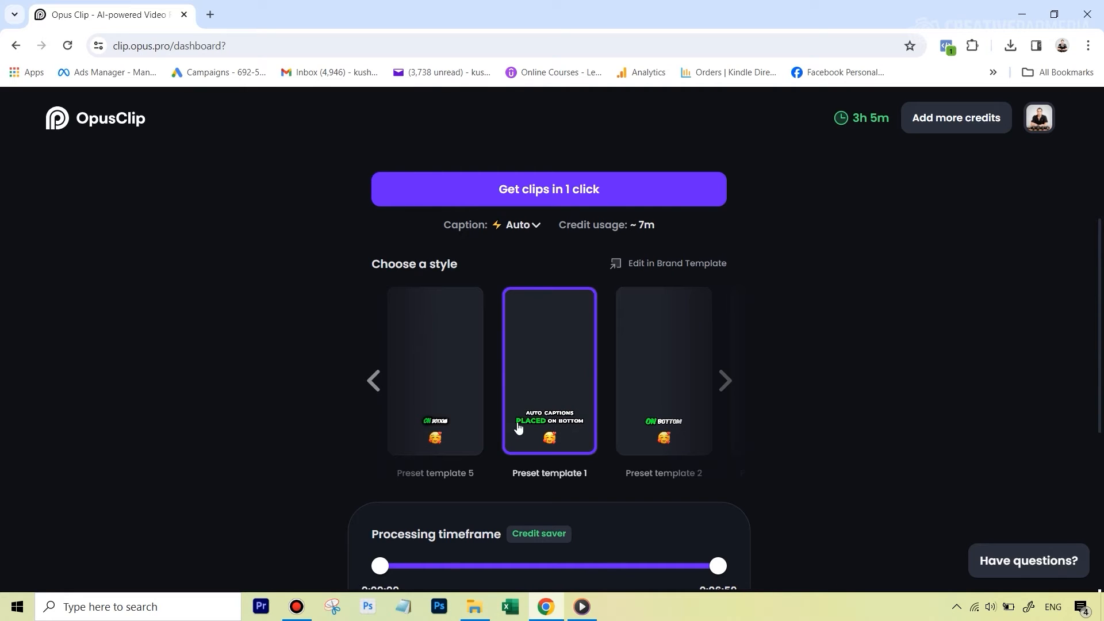
left_click(725, 383)
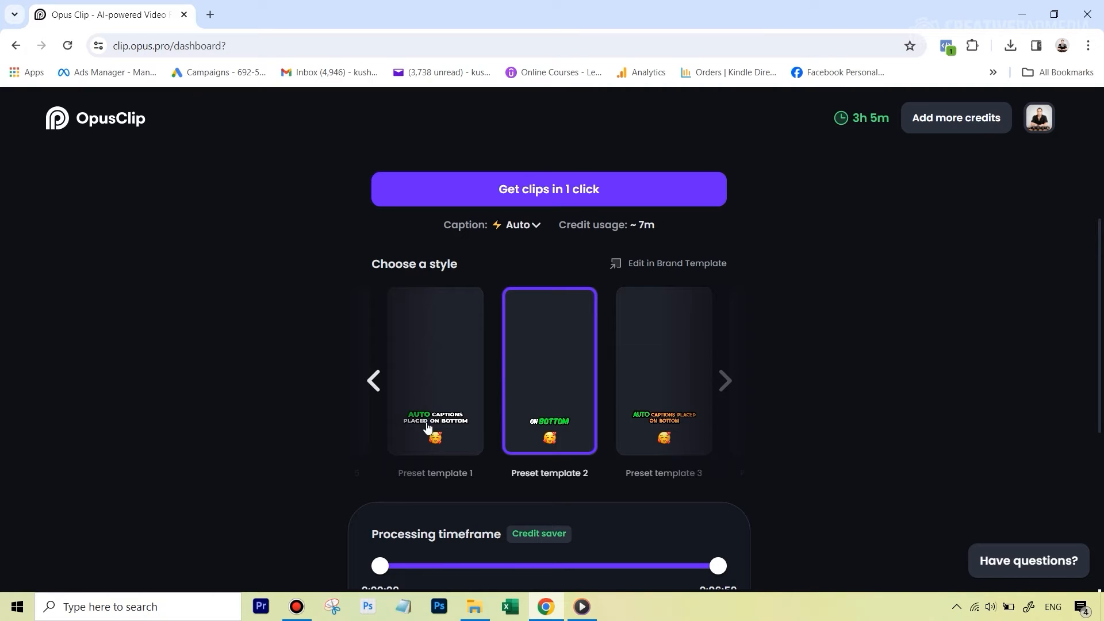
left_click(724, 380)
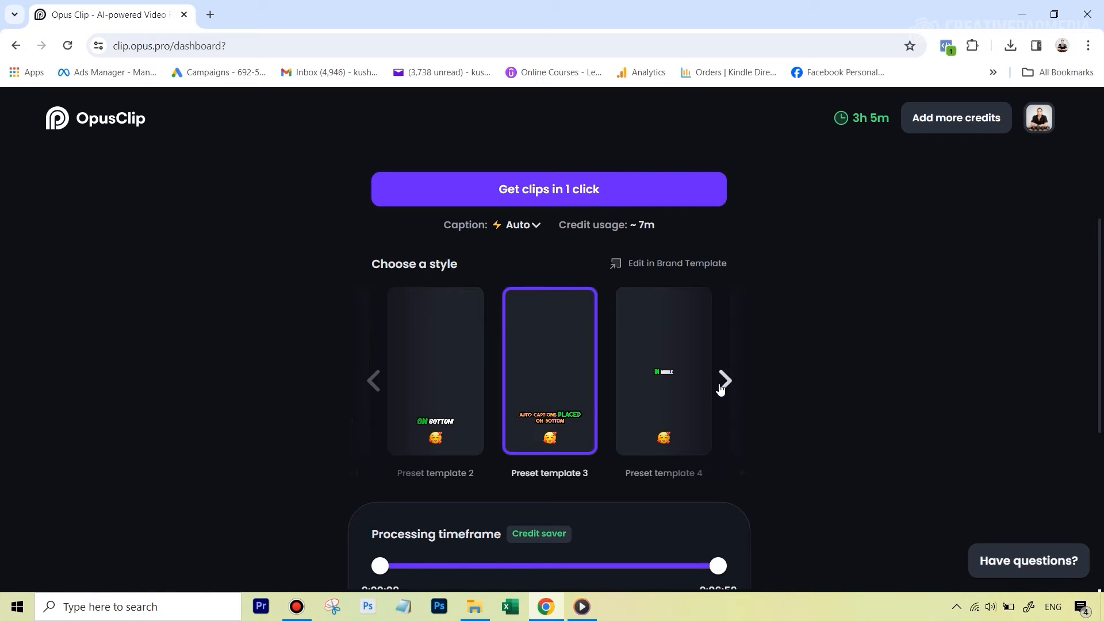
left_click(725, 381)
left_click(727, 382)
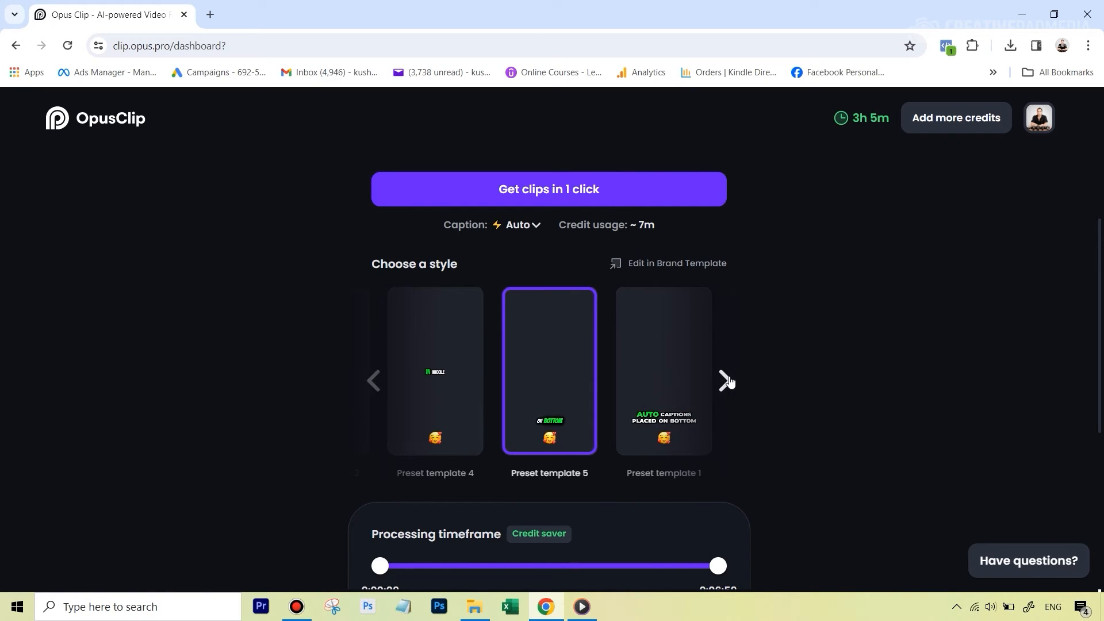
left_click(726, 381)
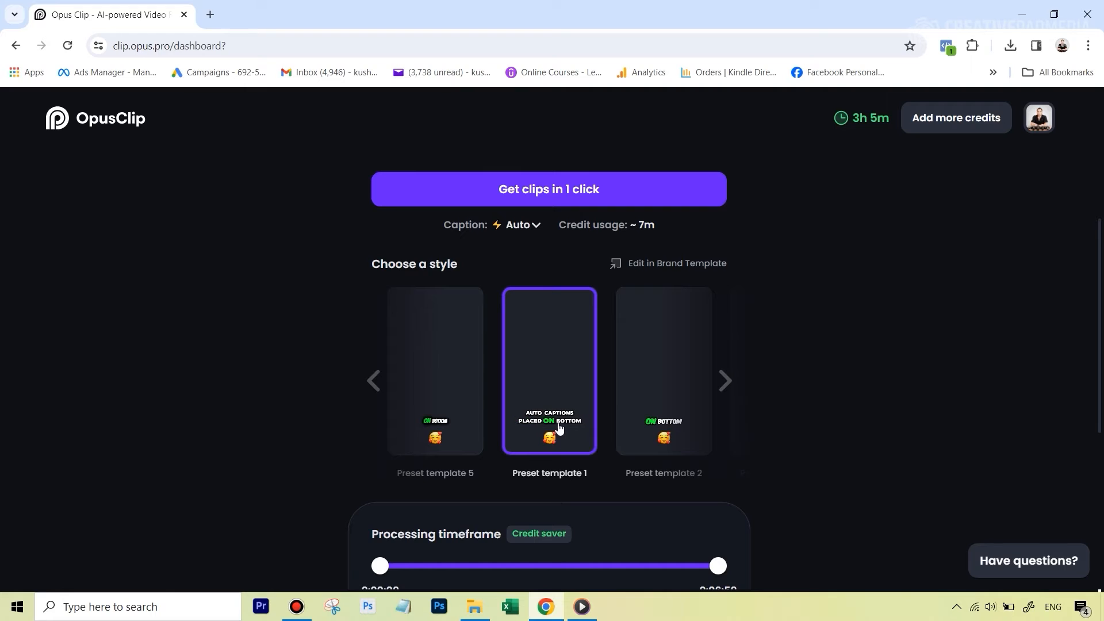
mouse_move(551, 414)
Set the start of the processing timeframe to 0:04:21
scroll(900, 387, "down", 1)
scroll(900, 382, "down", 3)
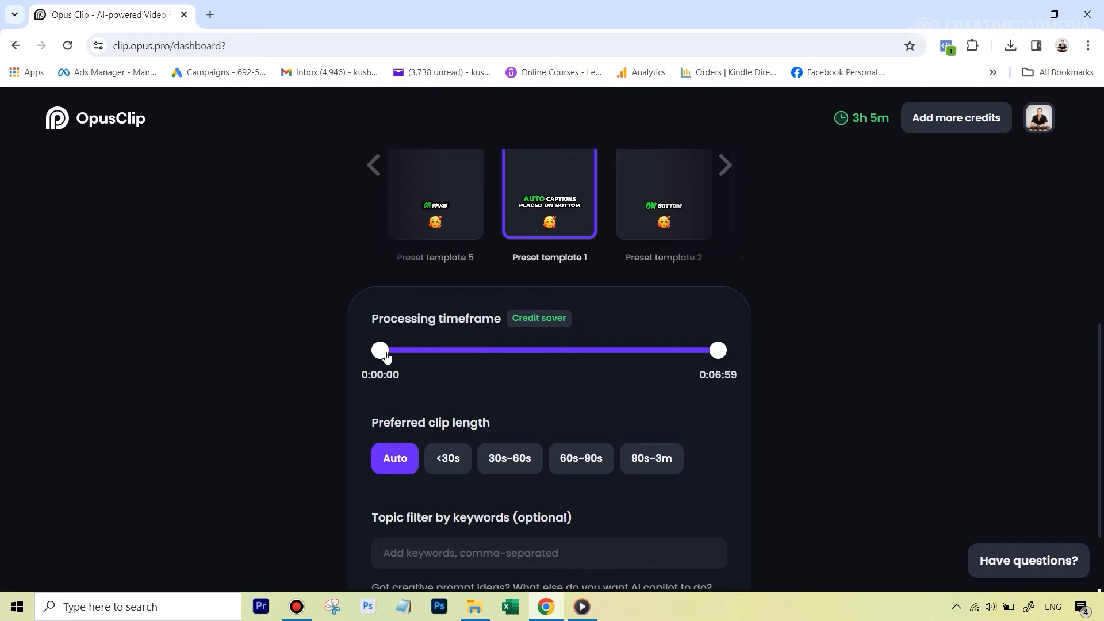
left_click_drag(370, 356, 591, 365)
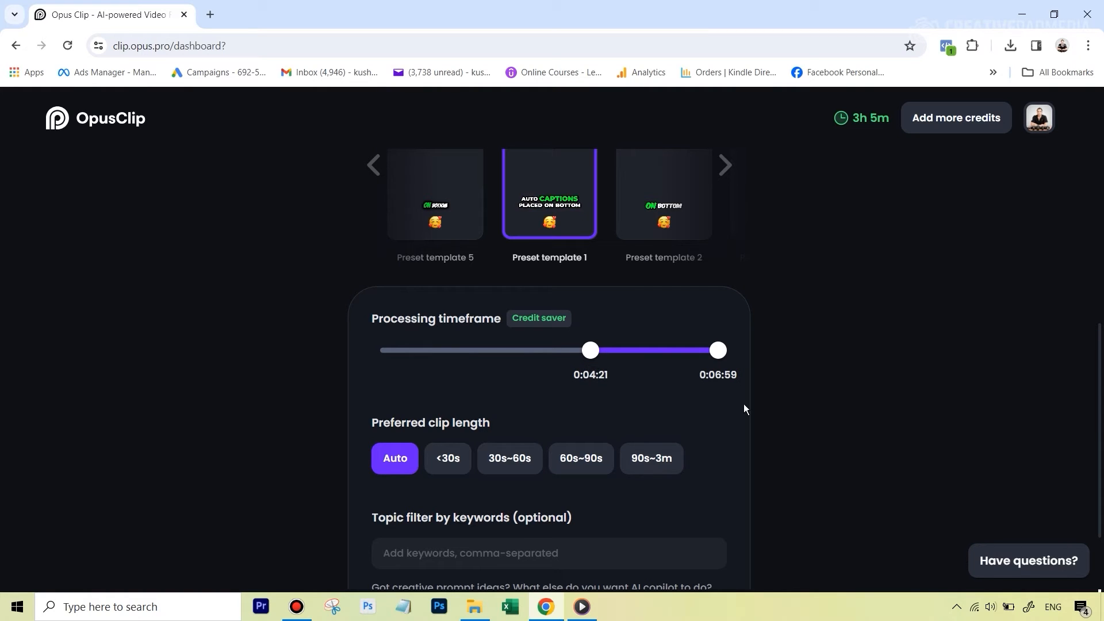
Set the preferred clip length to 30s~60s
scroll(776, 440, "down", 2)
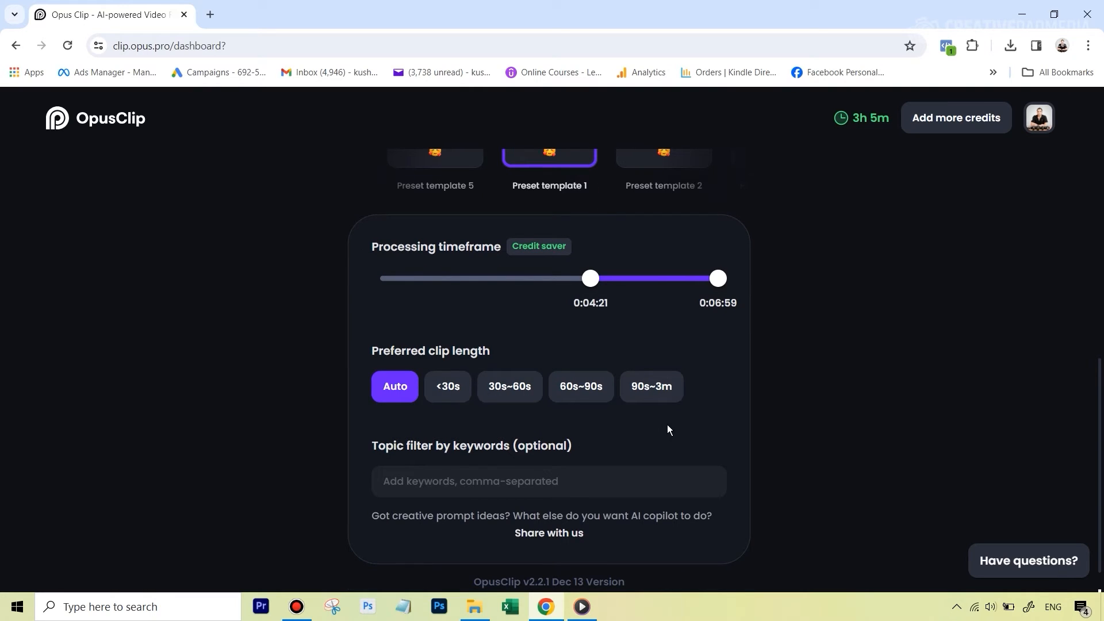
scroll(668, 429, "down", 1)
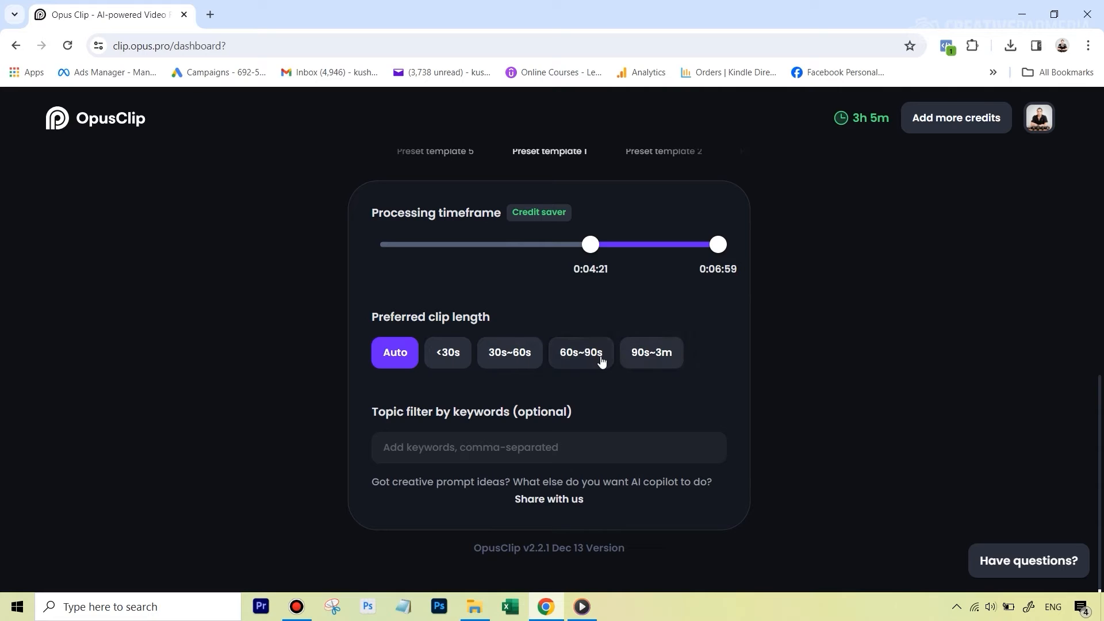
left_click(516, 361)
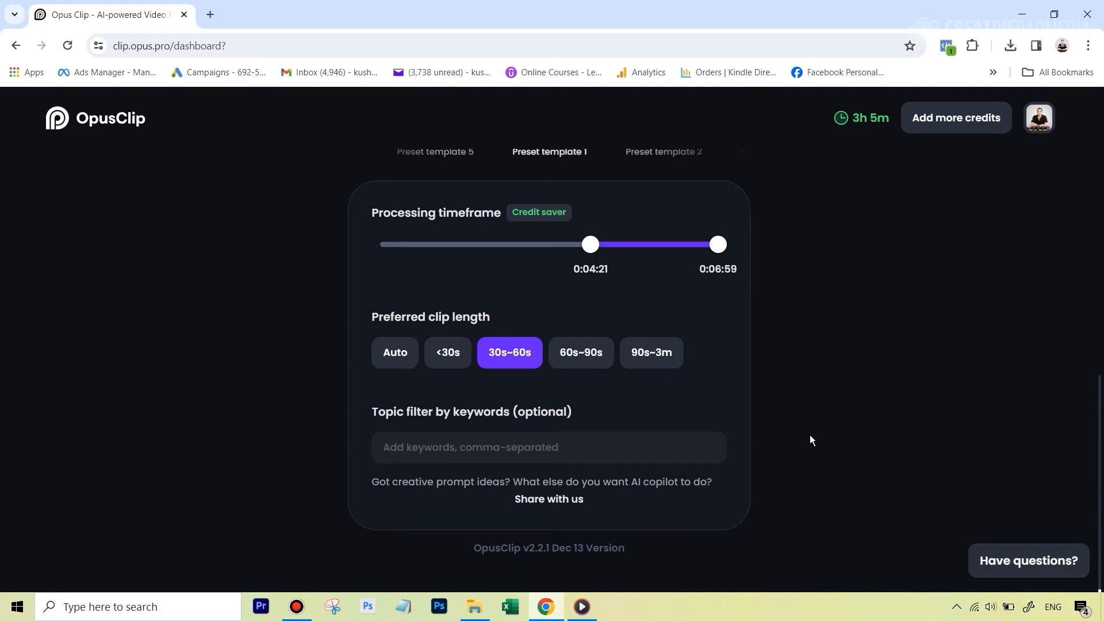
scroll(808, 436, "up", 4)
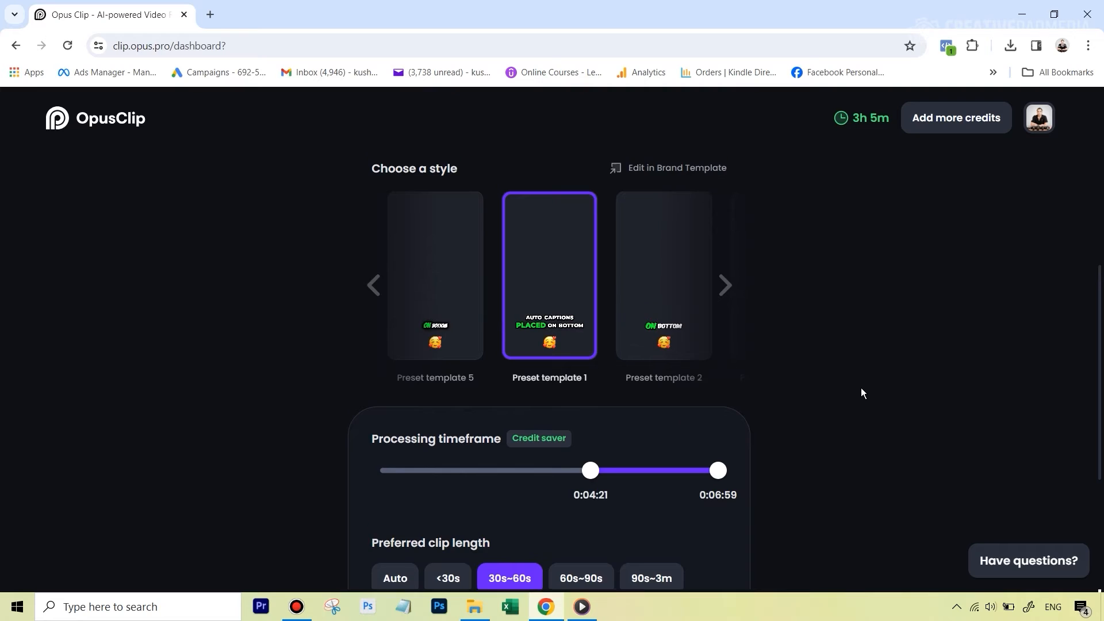
Start generating the clips from the uploaded video with the configured settings
scroll(860, 387, "up", 4)
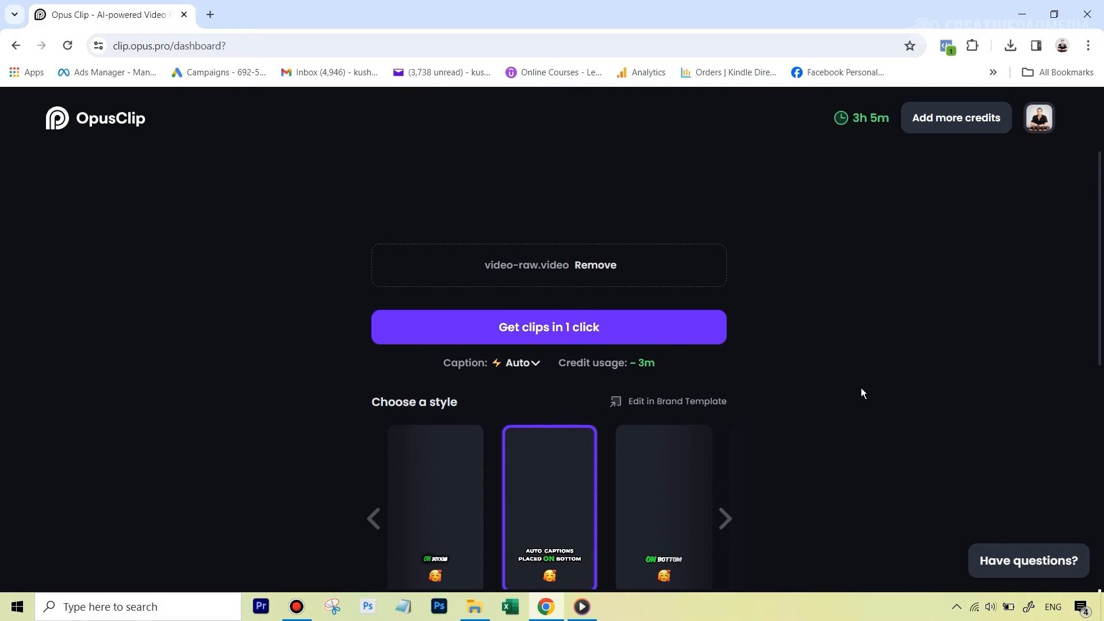
left_click(574, 339)
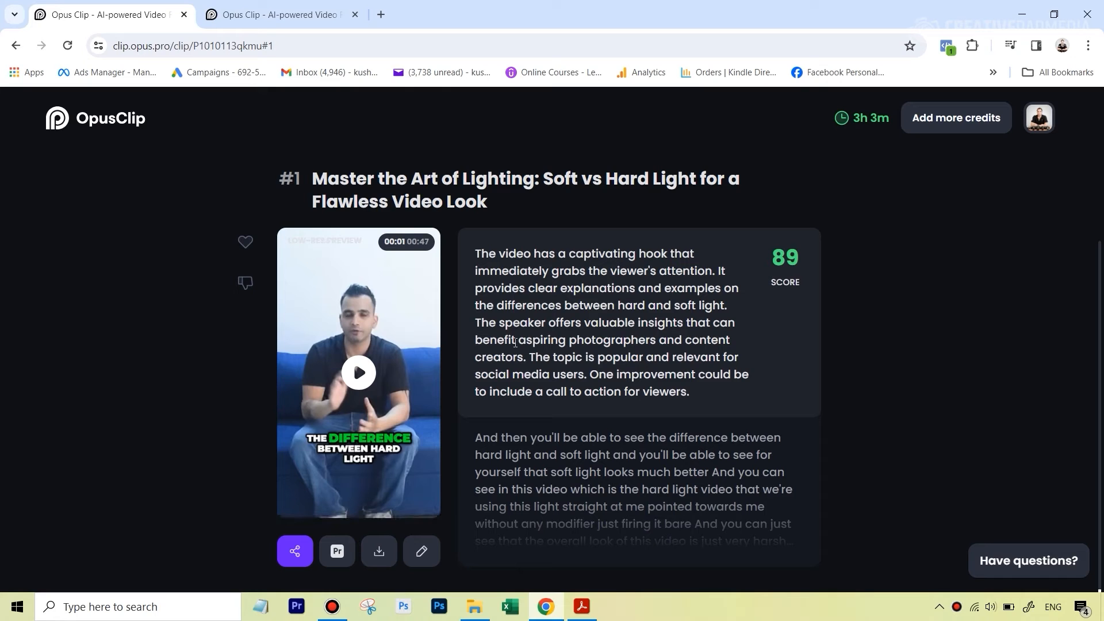
Check the processing progress of the other Hard Light vs Soft Light project and return to the generated clip's page
scroll(892, 270, "up", 2)
scroll(788, 312, "down", 2)
left_click(285, 19)
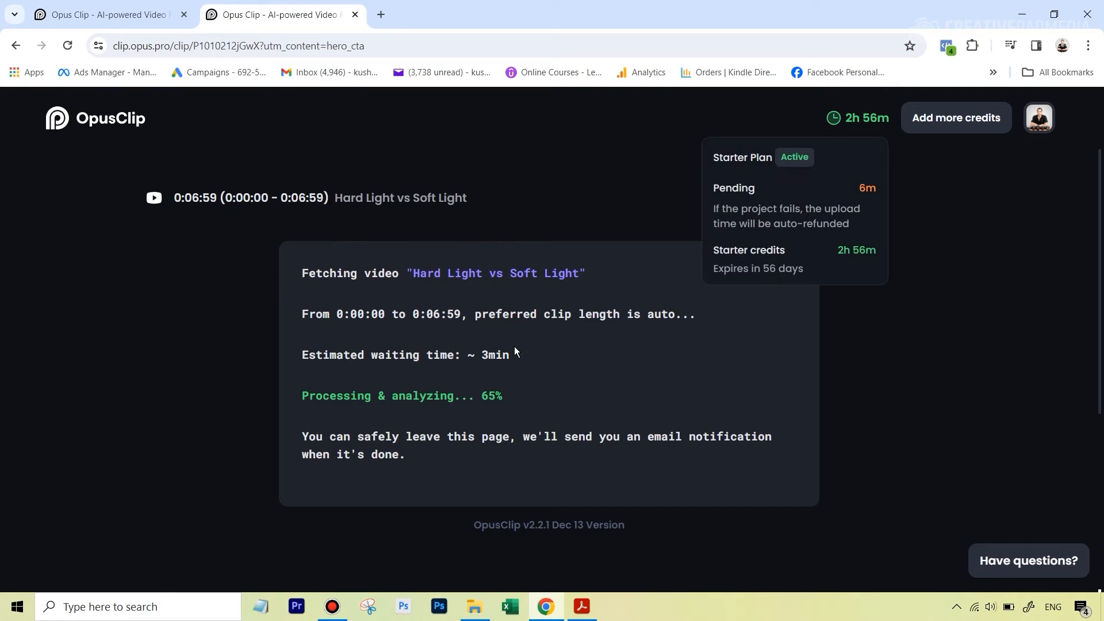
left_click(149, 23)
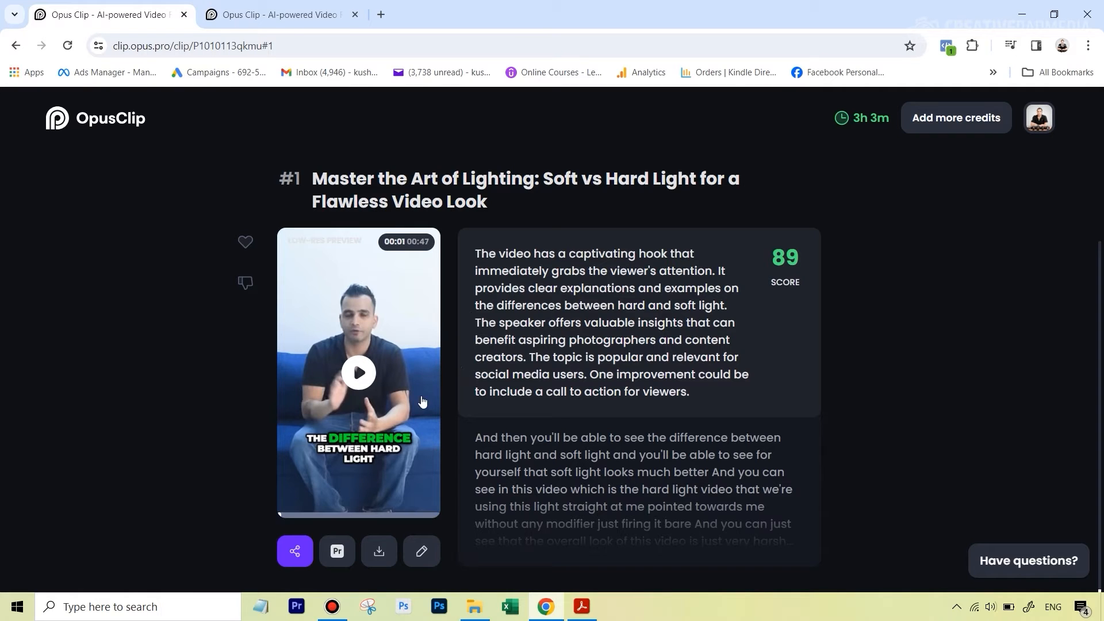
Play and pause the preview of generated clip #1 and examine its title
left_click(364, 380)
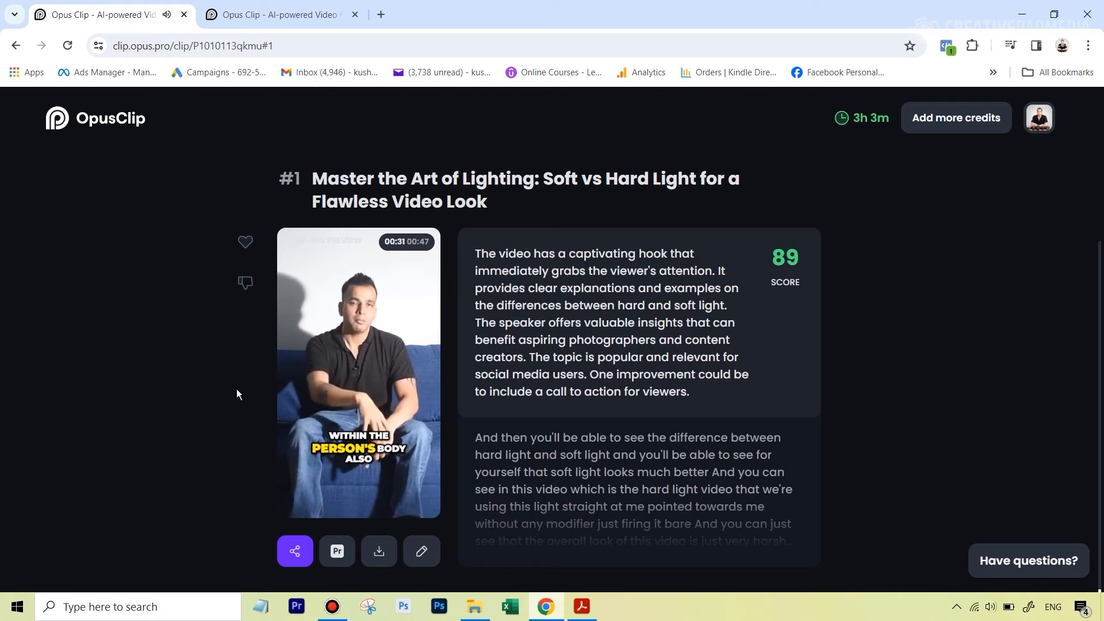
key("space")
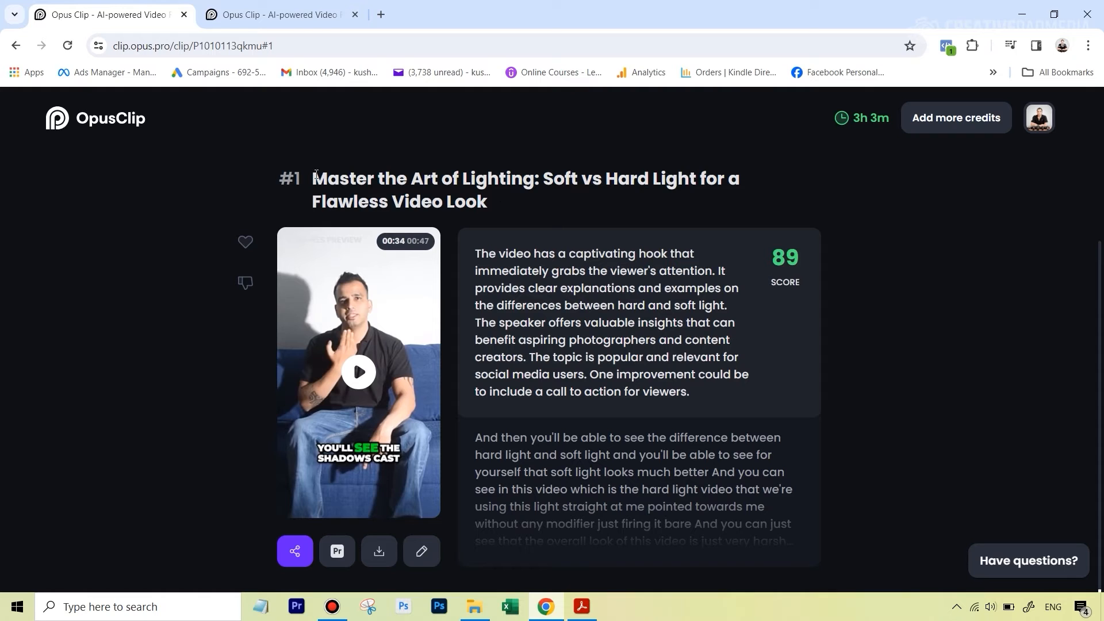
left_click_drag(316, 174, 504, 198)
left_click(512, 198)
Examine clip #1's score, the explanation beside it and the full transcript underneath
mouse_move(793, 263)
left_click_drag(671, 382, 491, 254)
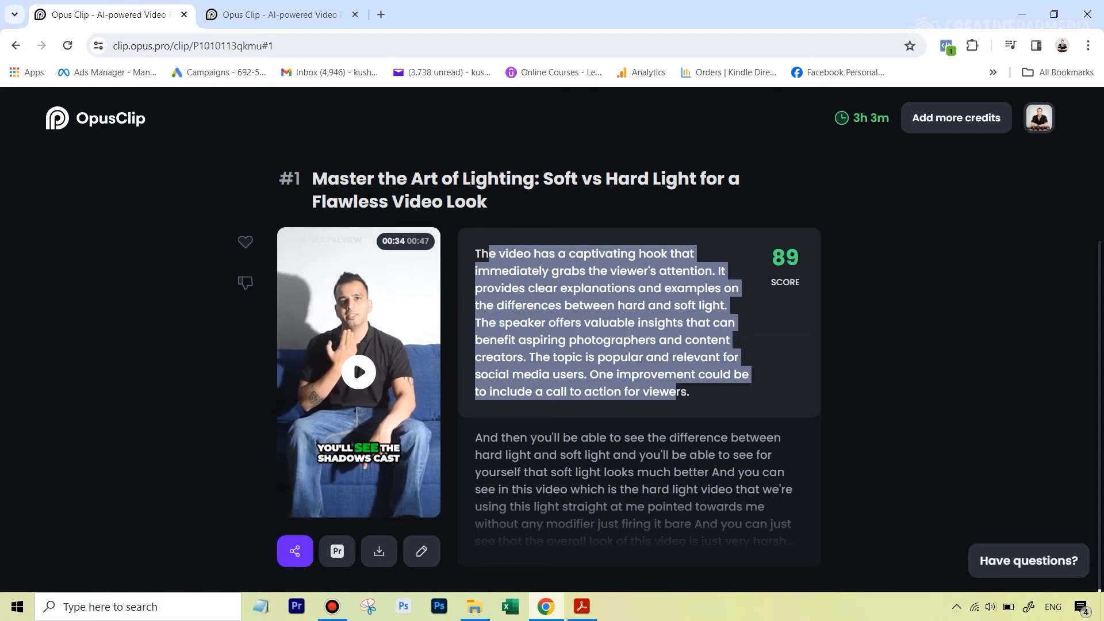
mouse_move(633, 455)
scroll(632, 455, "down", 3)
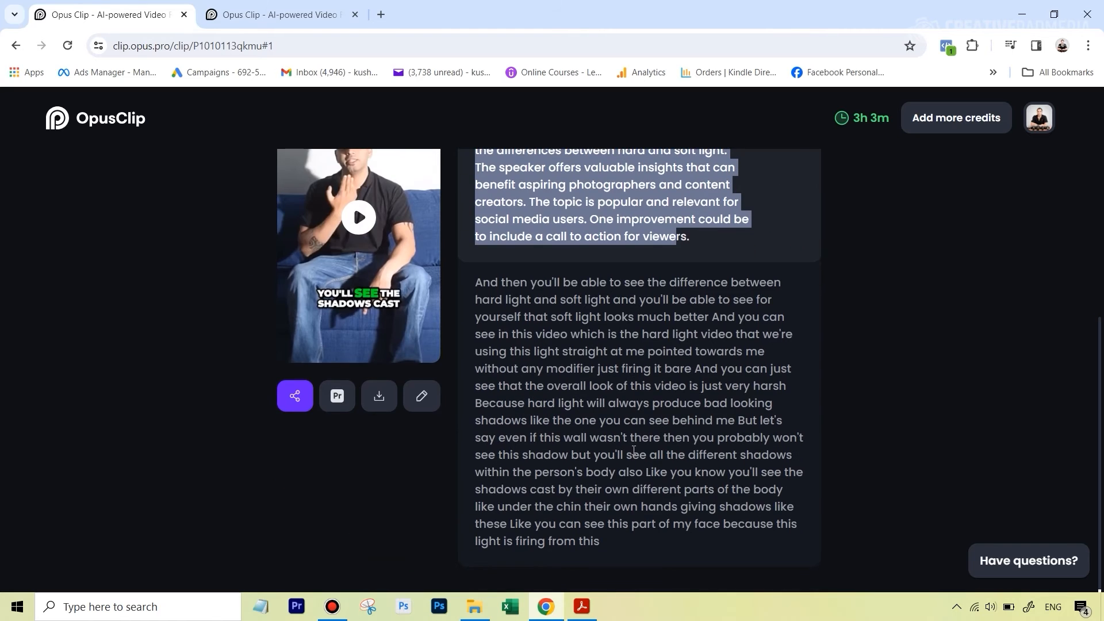
left_click_drag(627, 545, 473, 286)
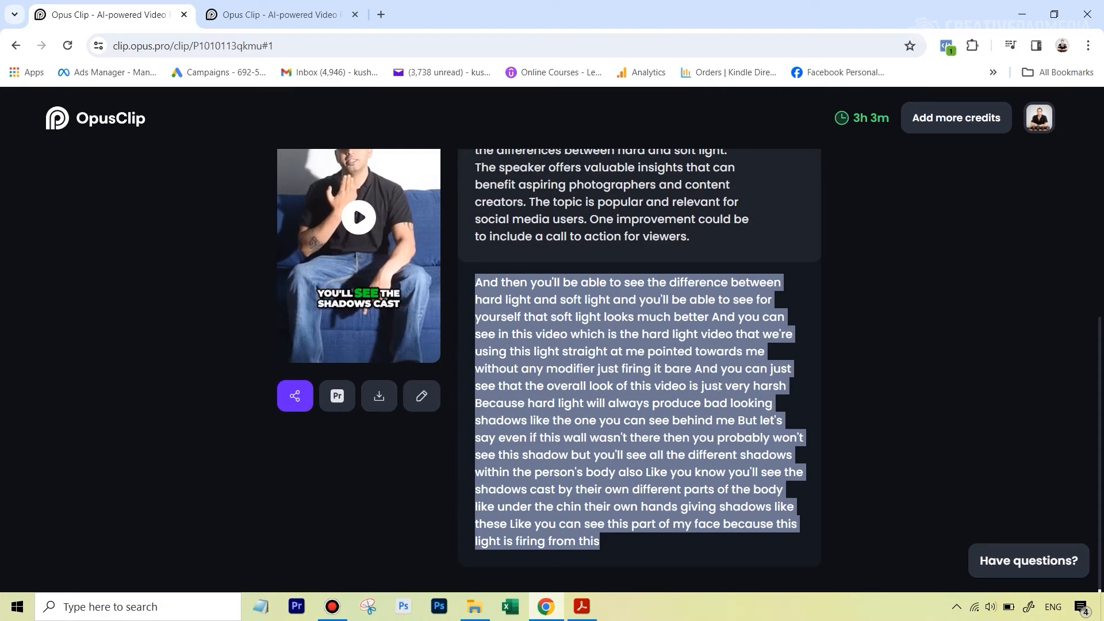
scroll(571, 335, "up", 4)
left_click(971, 394)
Examine the actions available for clip #1, including the XML export for Premiere Pro
scroll(750, 289, "down", 3)
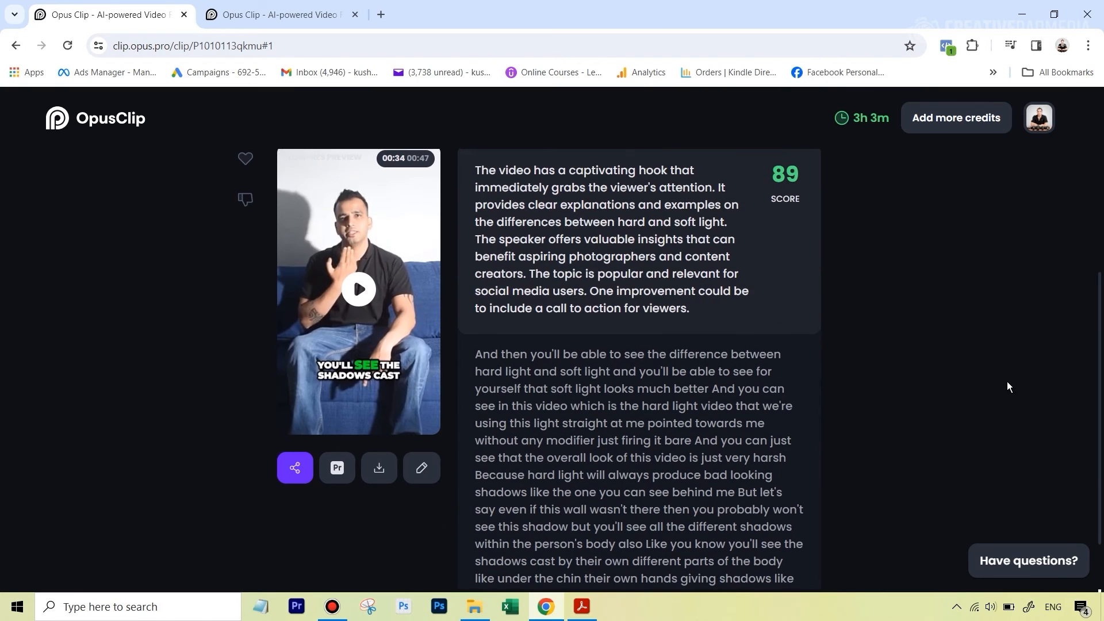
scroll(981, 382, "up", 1)
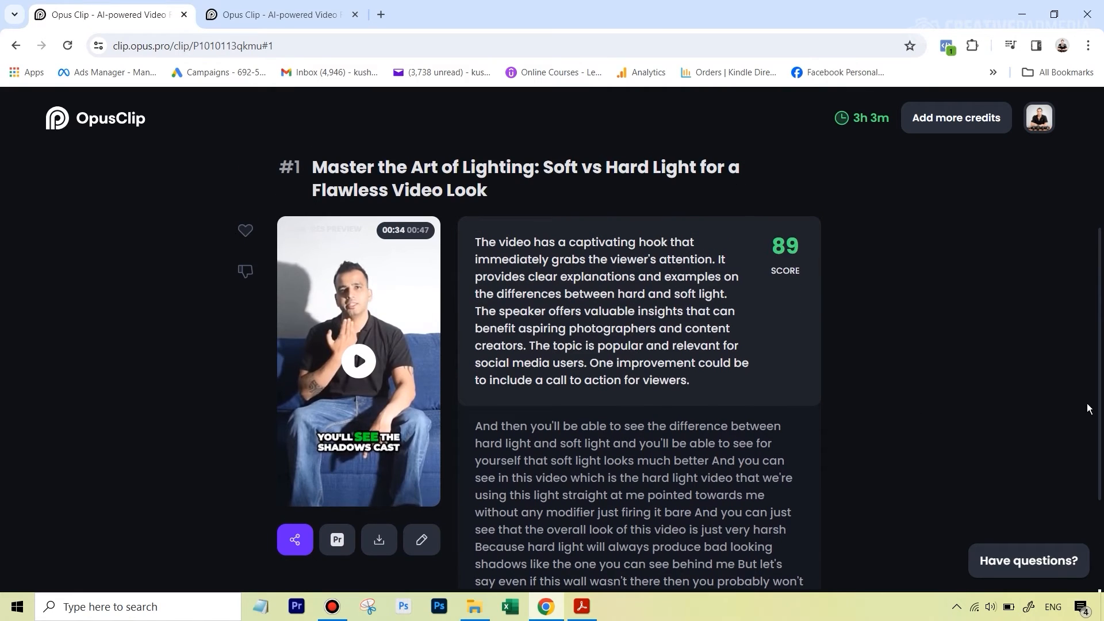
scroll(1005, 421, "down", 2)
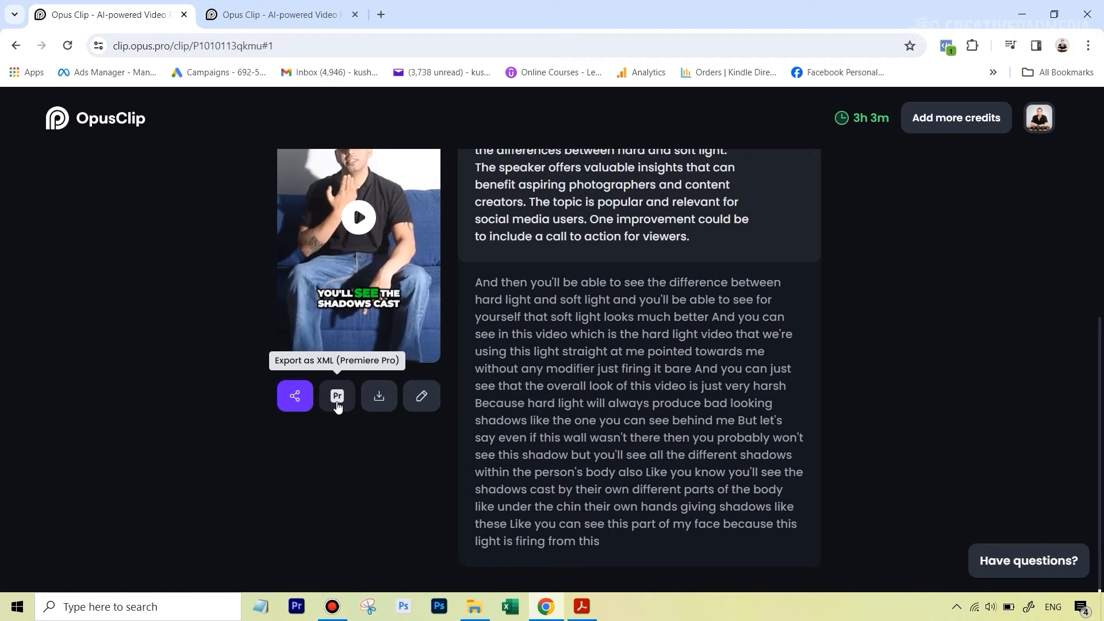
scroll(370, 515, "up", 2)
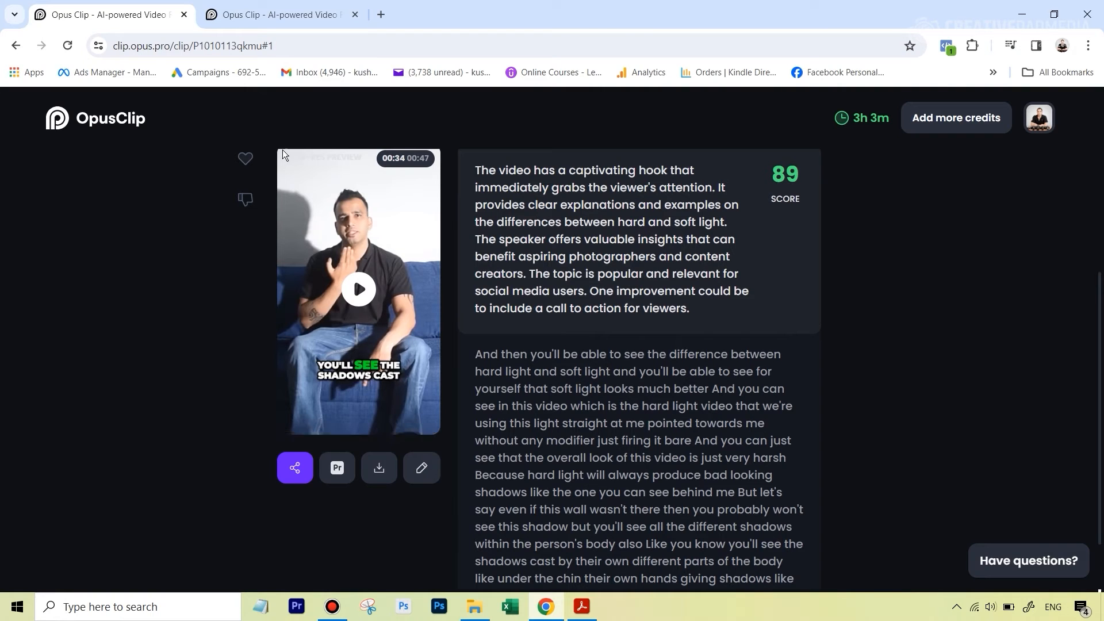
scroll(407, 424, "up", 1)
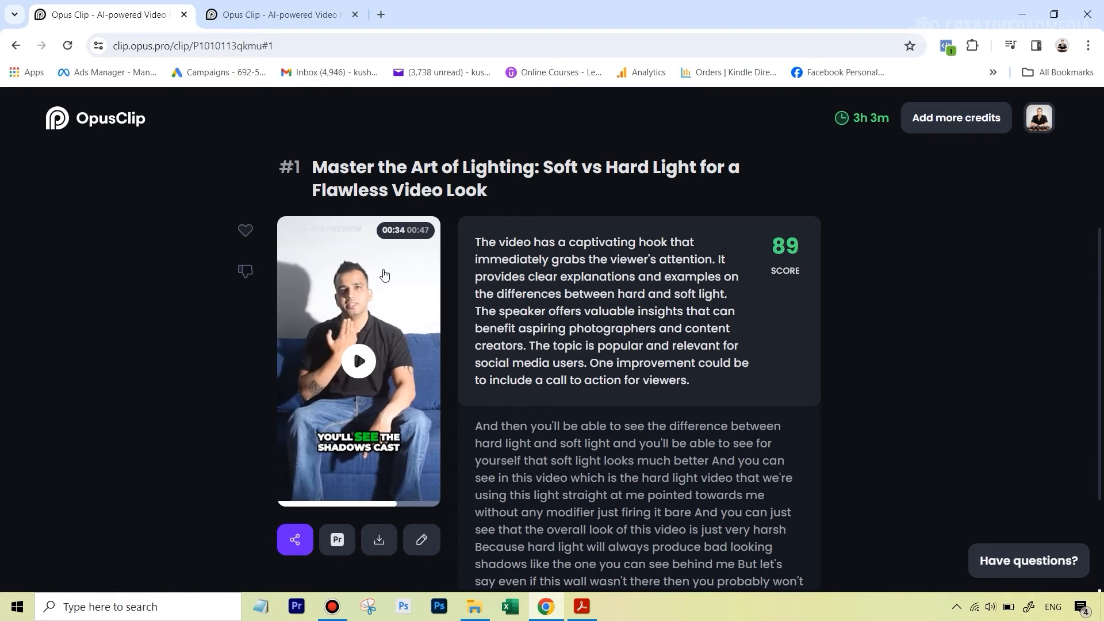
Open clip #1 in the clip editor, preview its opening seconds and look through the caption transcript
left_click(422, 542)
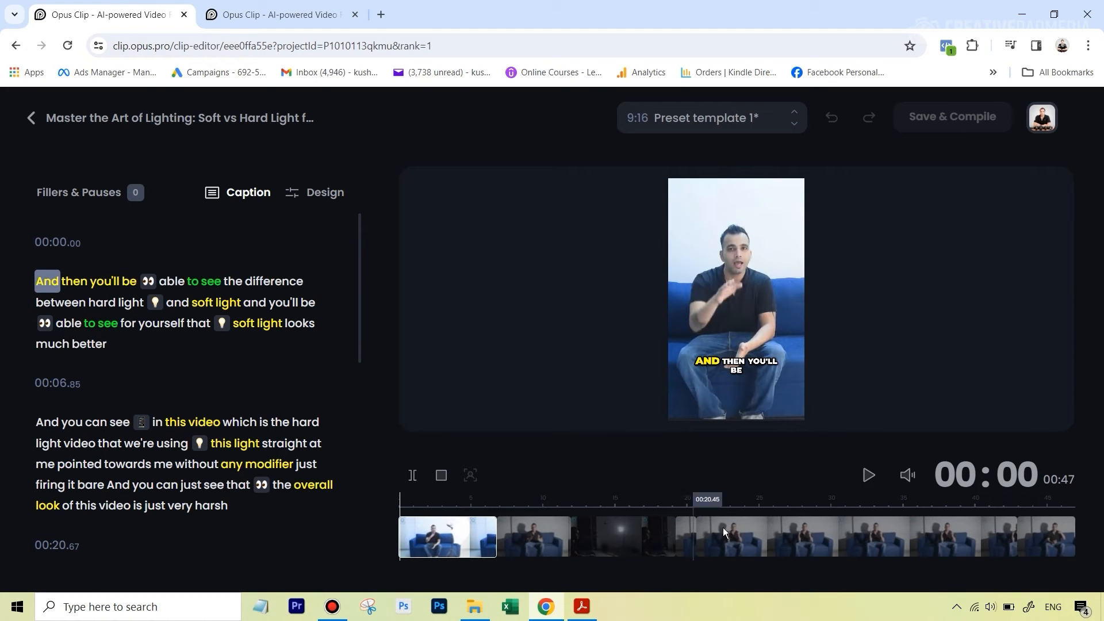
left_click(869, 477)
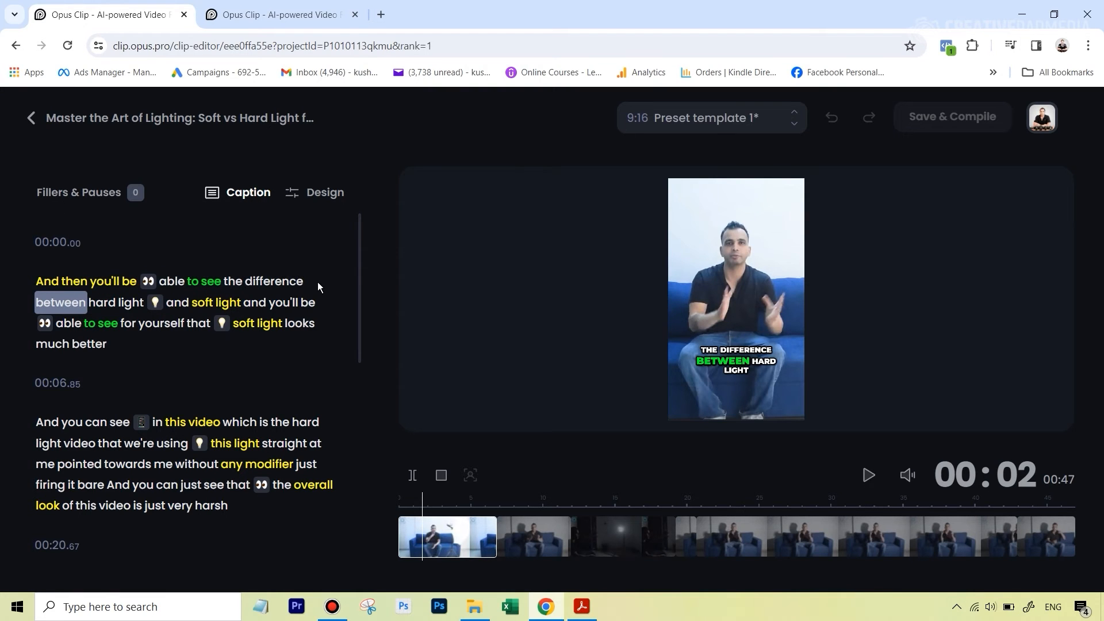
scroll(319, 283, "down", 5)
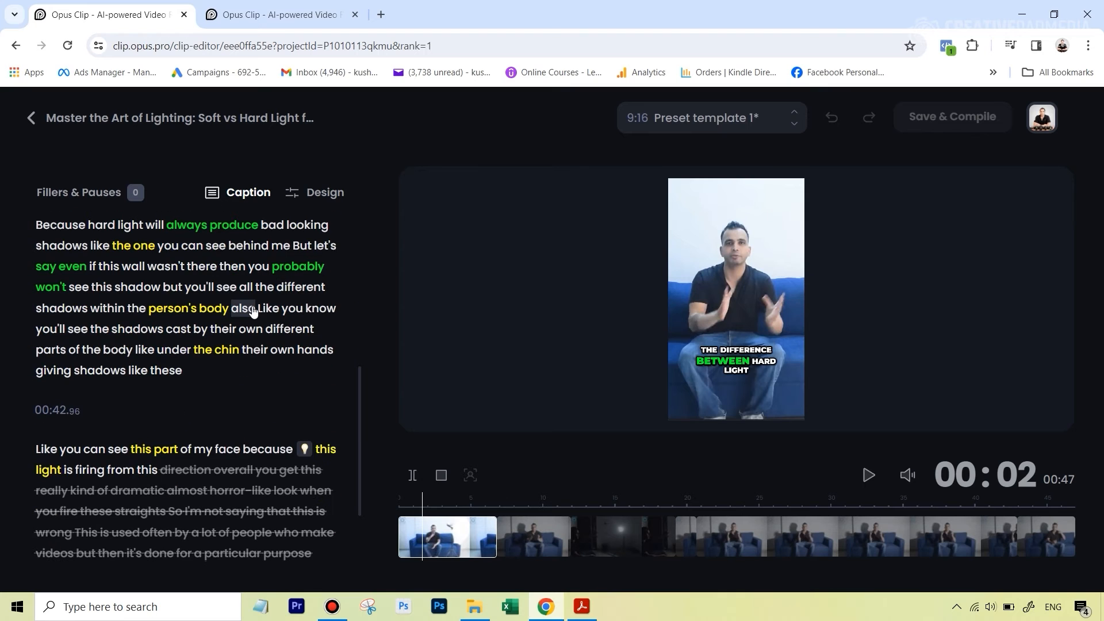
scroll(256, 290, "up", 3)
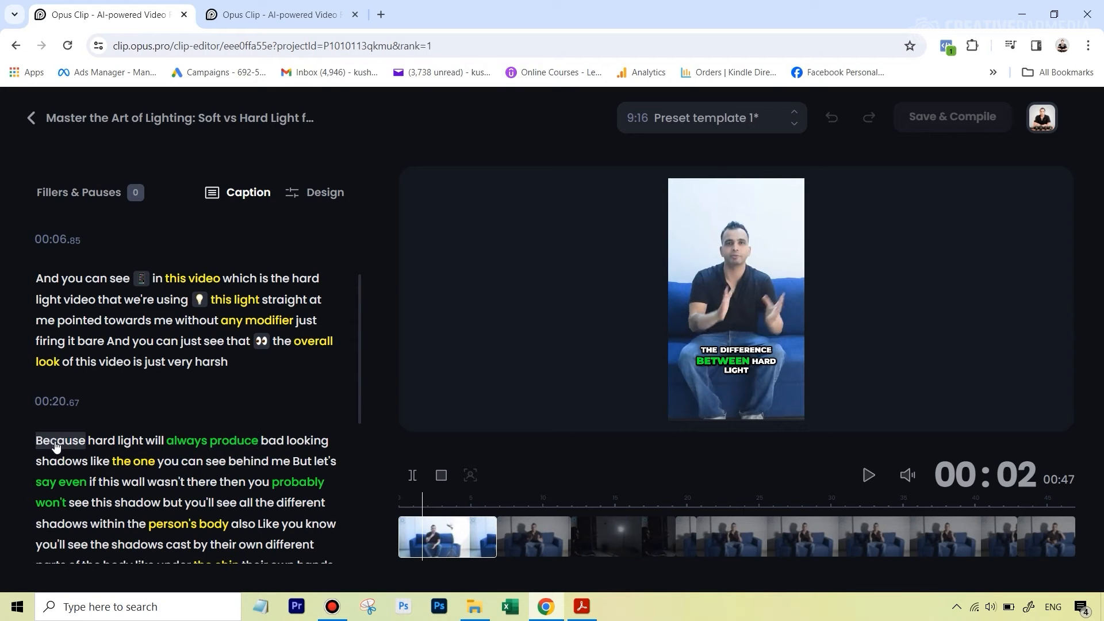
Examine the caption word tools, such as Set as start and font color, on "Because", "produce" and "hard"
left_click(55, 446)
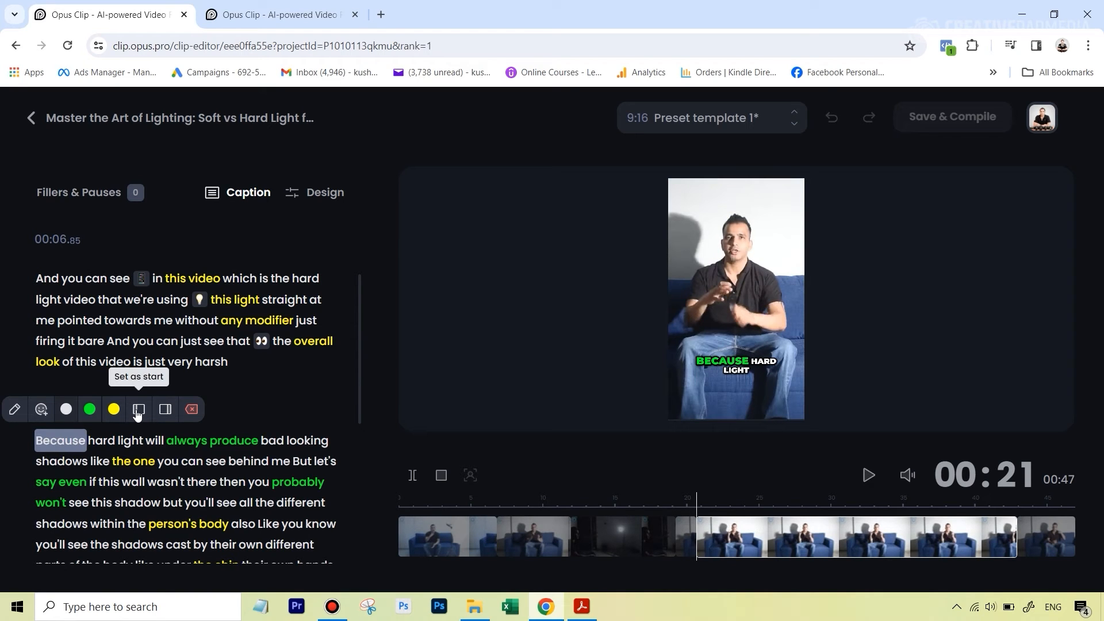
left_click(139, 410)
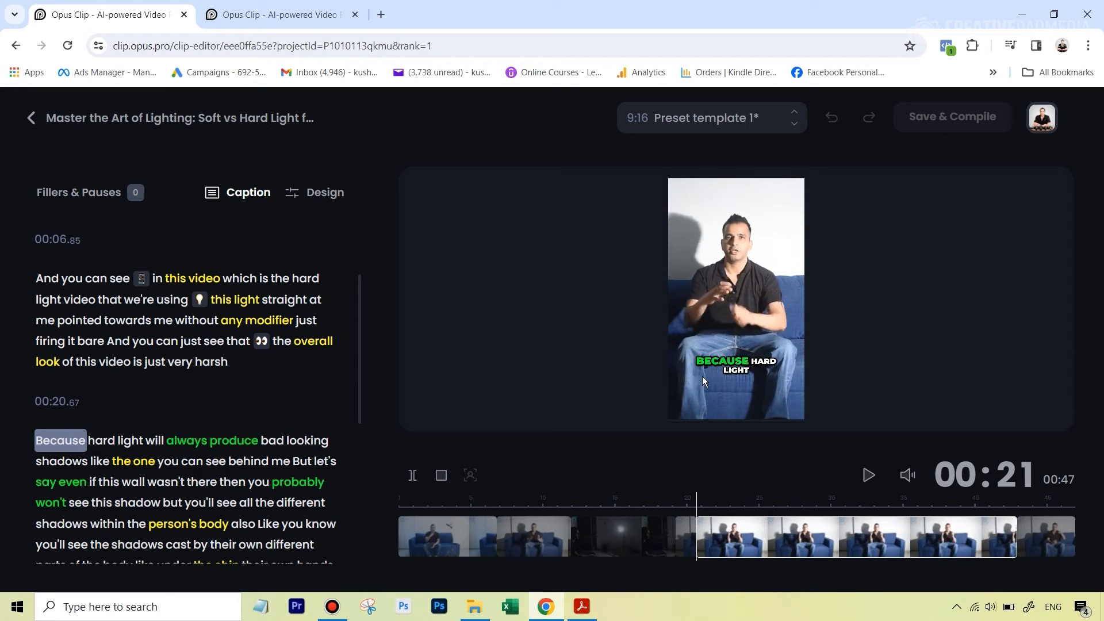
left_click(70, 443)
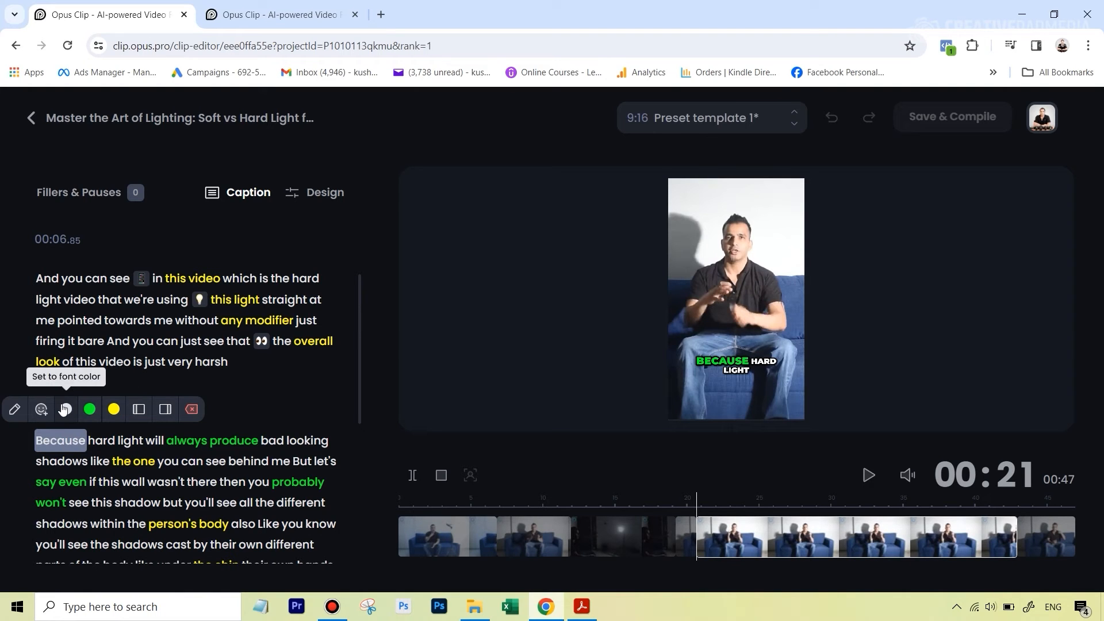
left_click(234, 441)
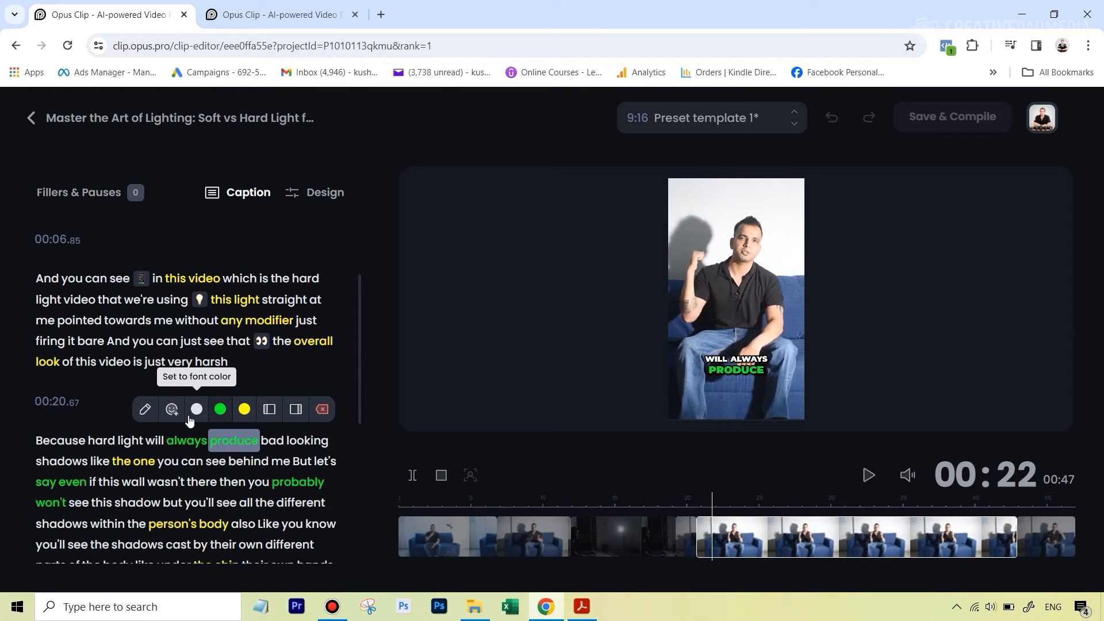
left_click(103, 441)
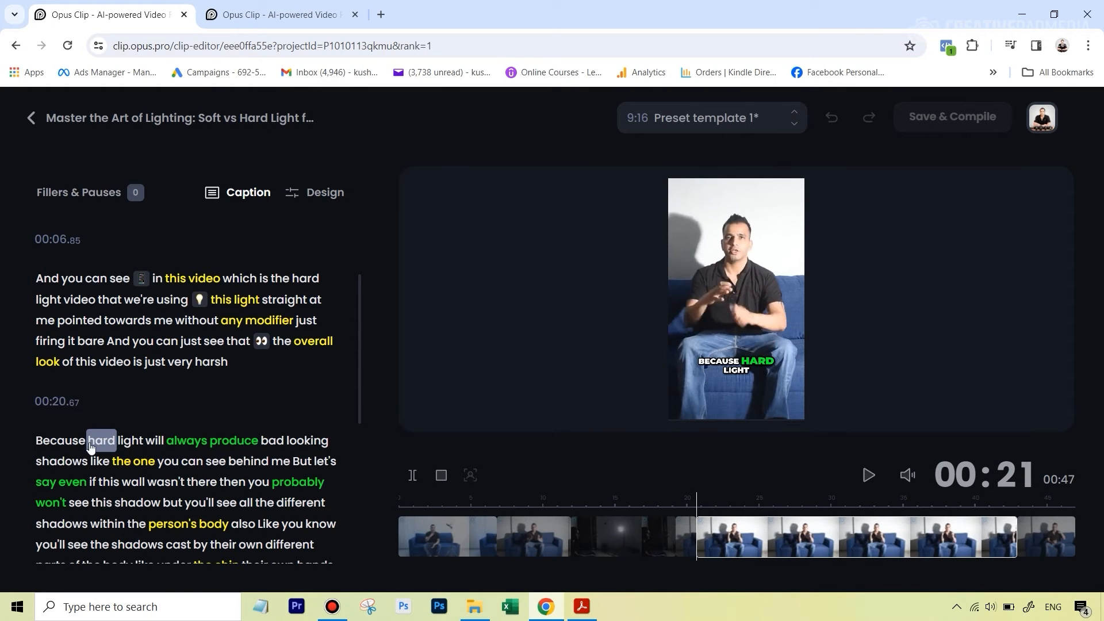
mouse_move(99, 447)
Set the clip's layout preference to Fit in the design settings
left_click(323, 195)
scroll(320, 240, "up", 3)
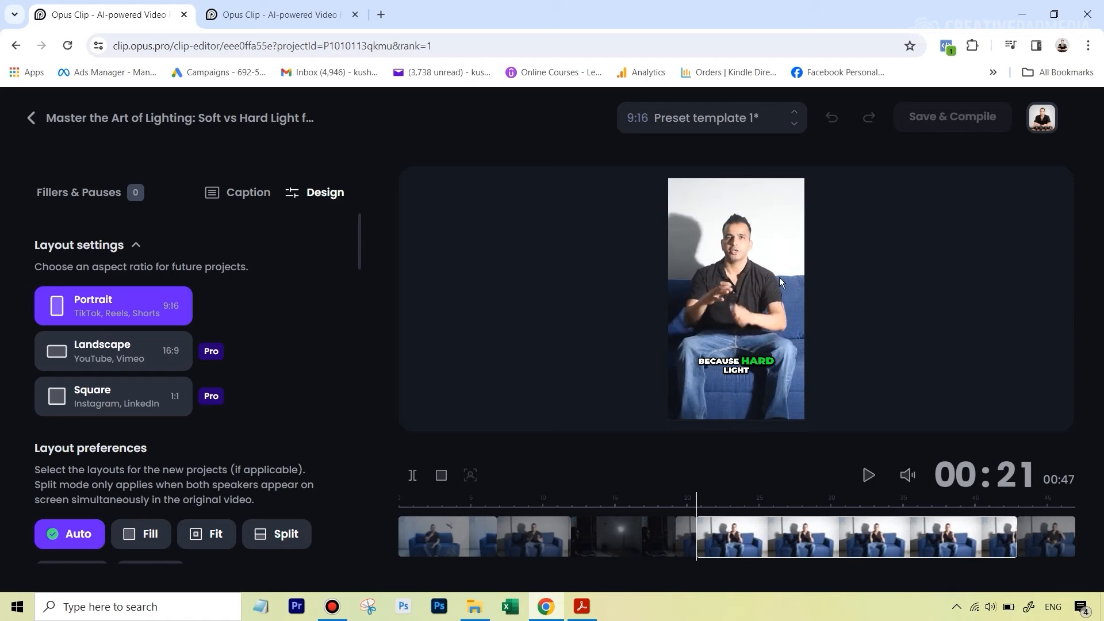
scroll(337, 329, "down", 1)
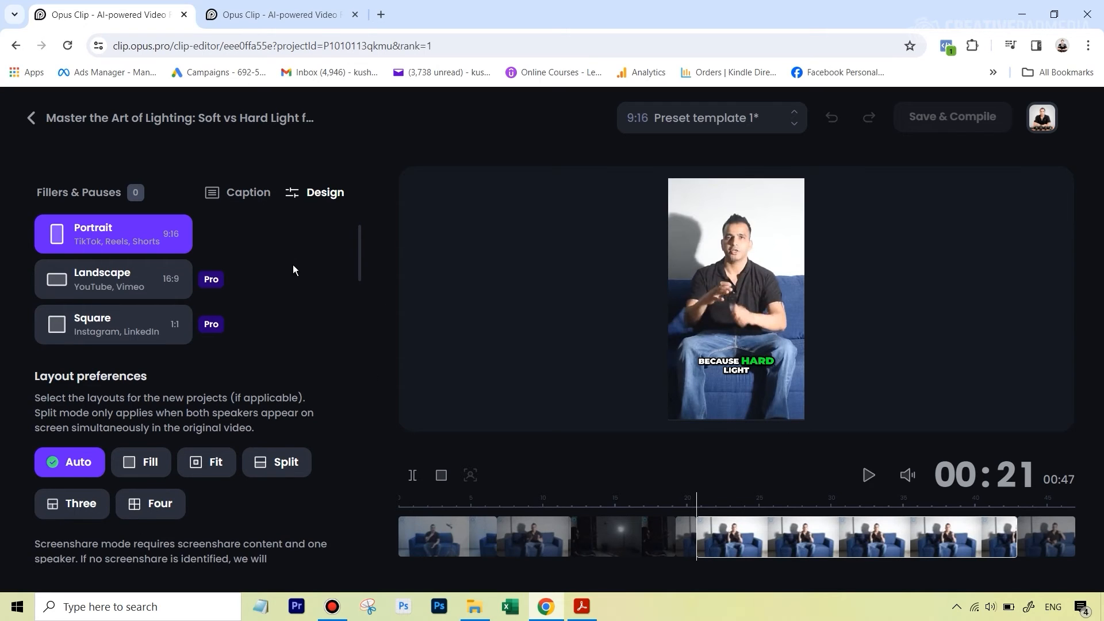
scroll(294, 273, "down", 1)
scroll(299, 259, "down", 1)
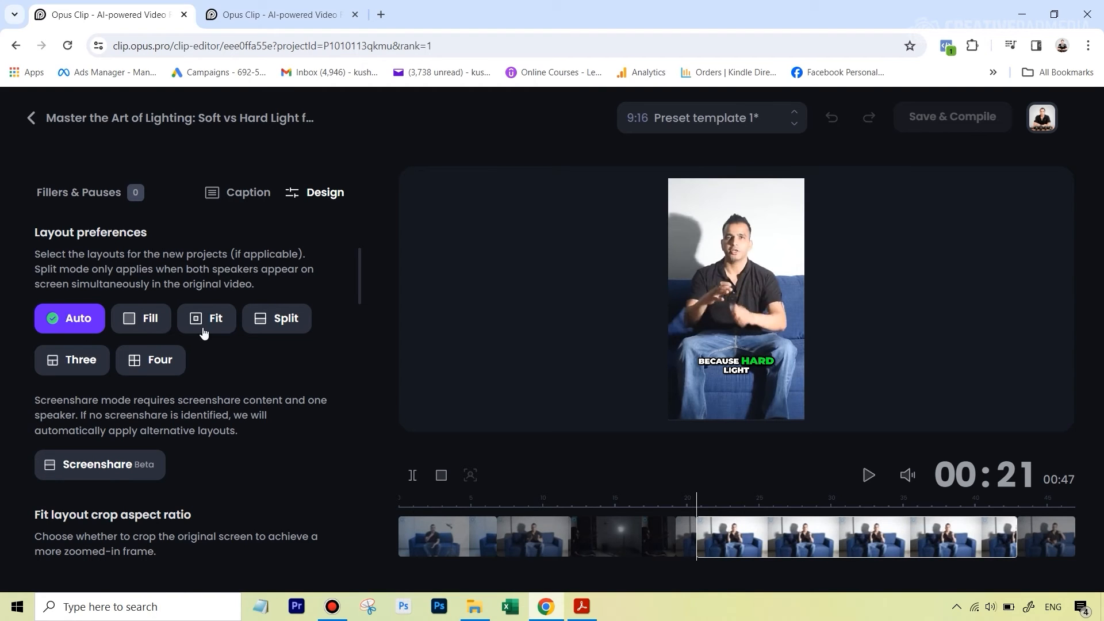
mouse_move(204, 331)
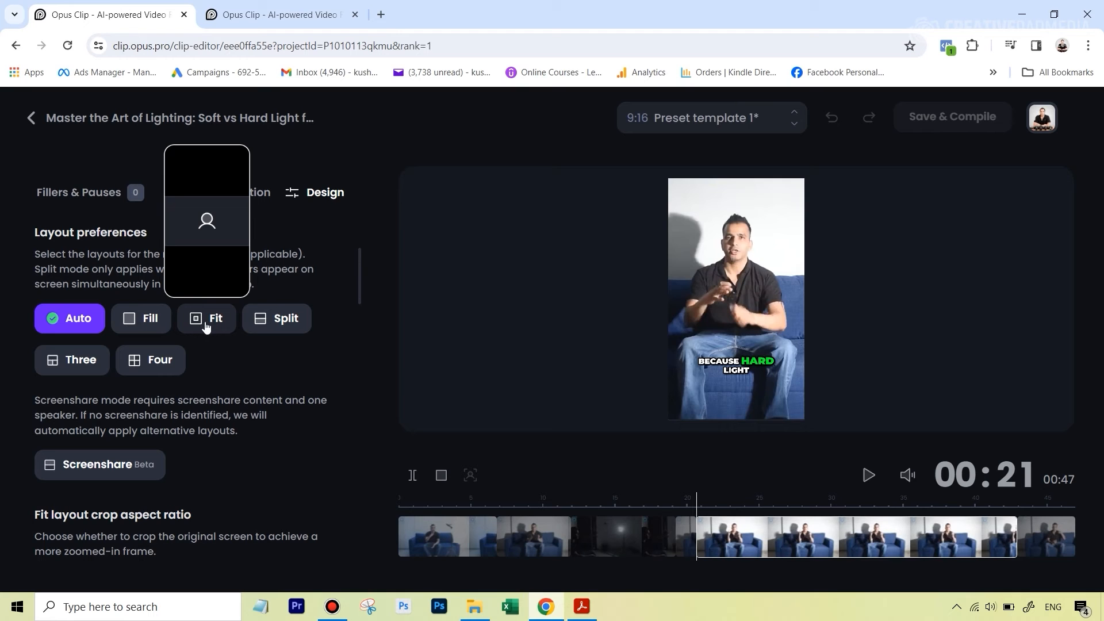
left_click(206, 326)
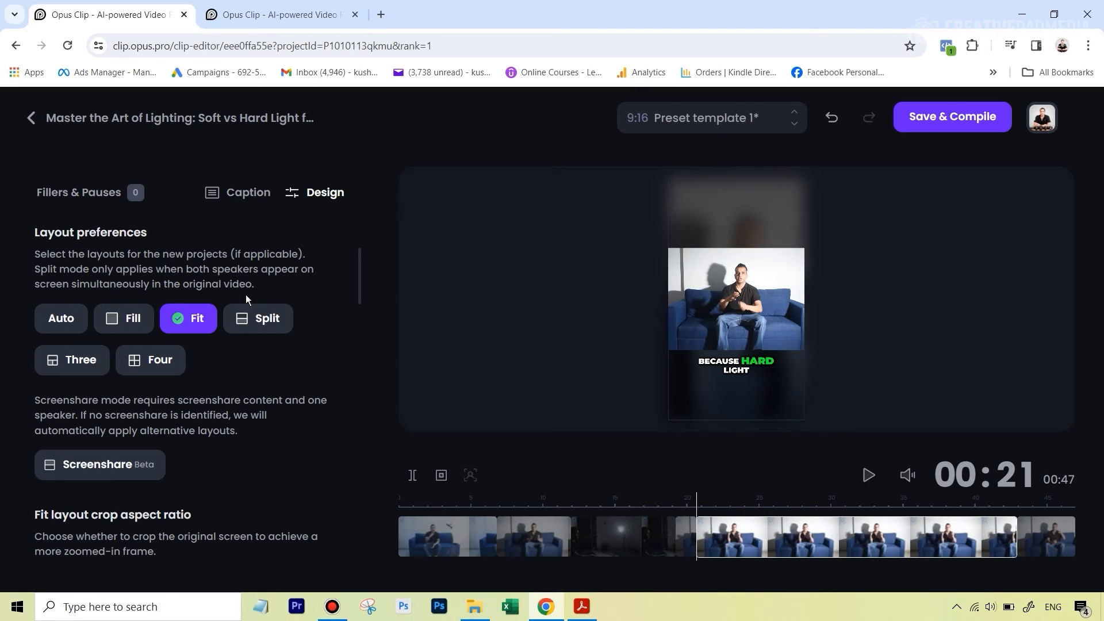
Set the Fit layout crop aspect ratio to Original ratio
scroll(230, 224, "up", 3)
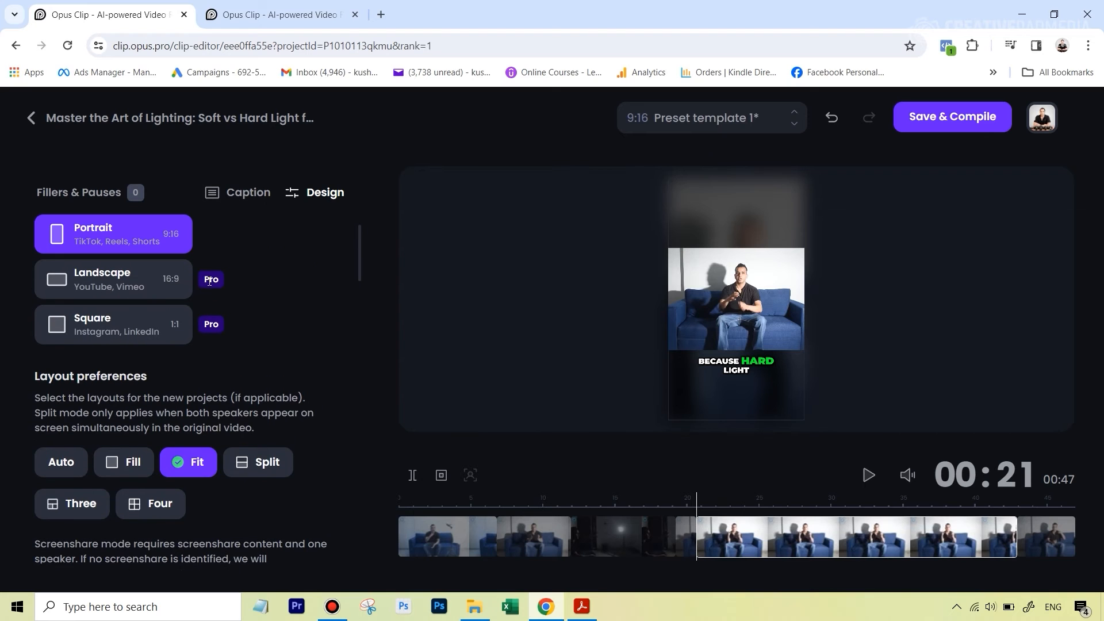
scroll(268, 299, "down", 3)
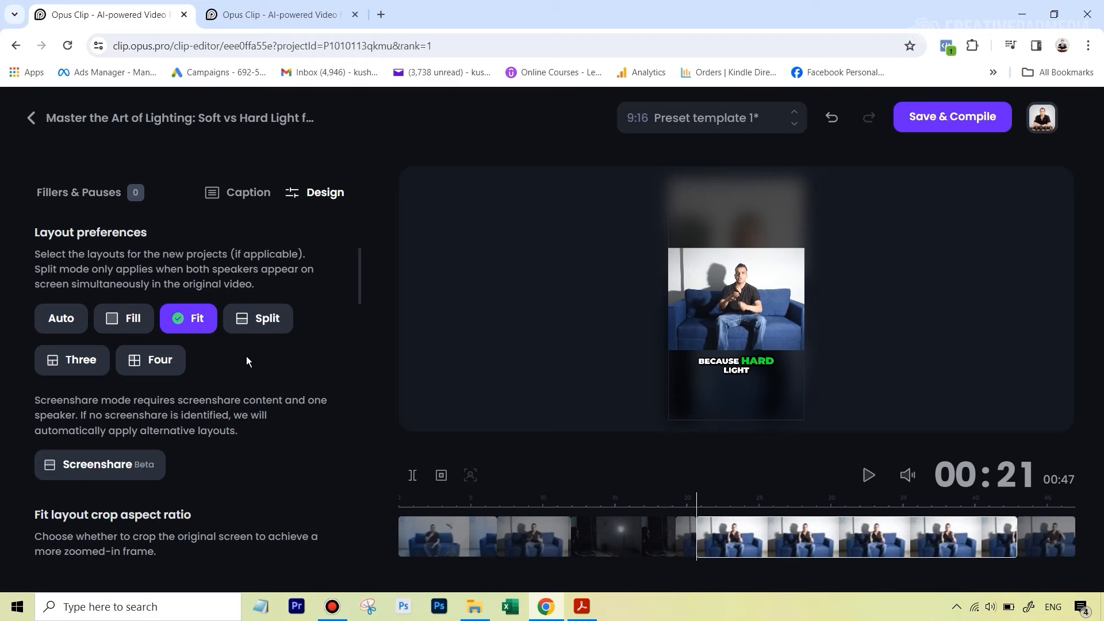
scroll(249, 353, "down", 1)
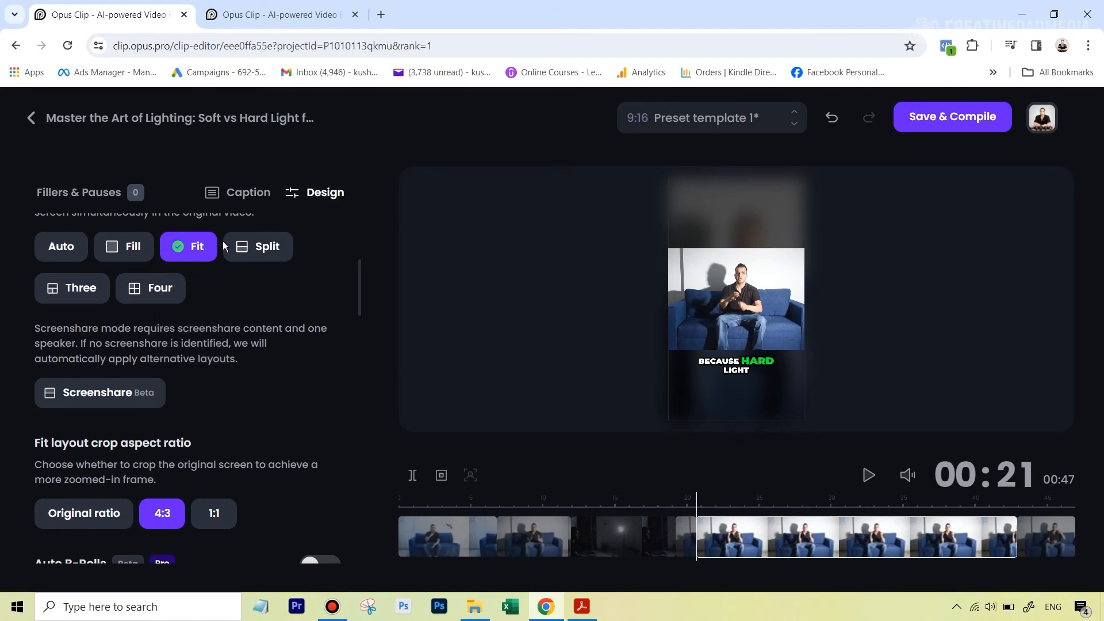
mouse_move(188, 249)
scroll(298, 394, "down", 1)
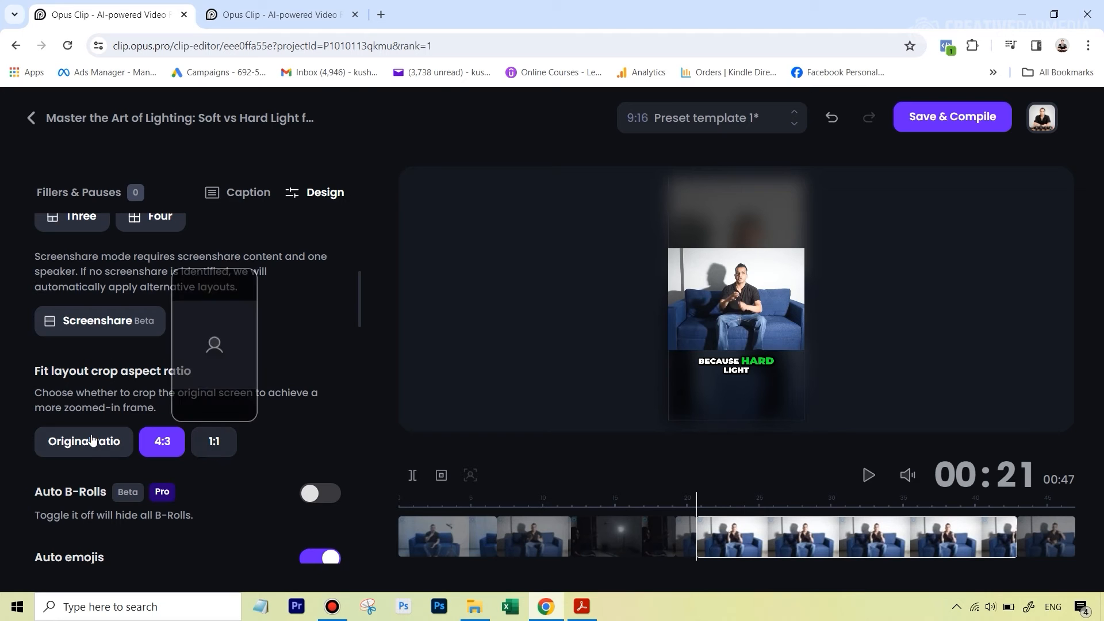
mouse_move(151, 445)
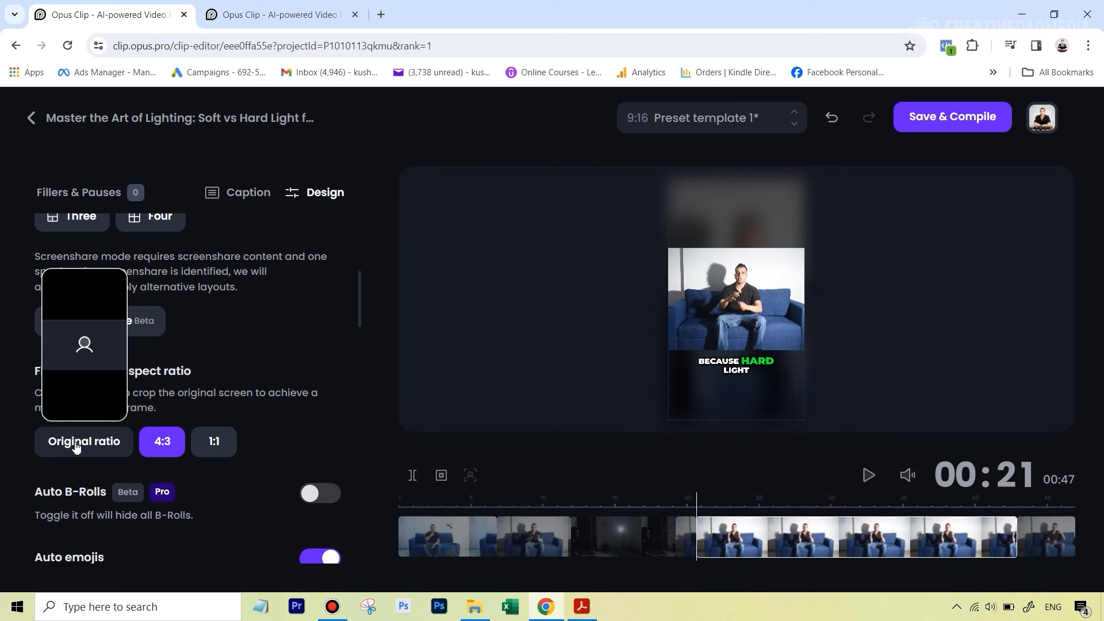
left_click(76, 448)
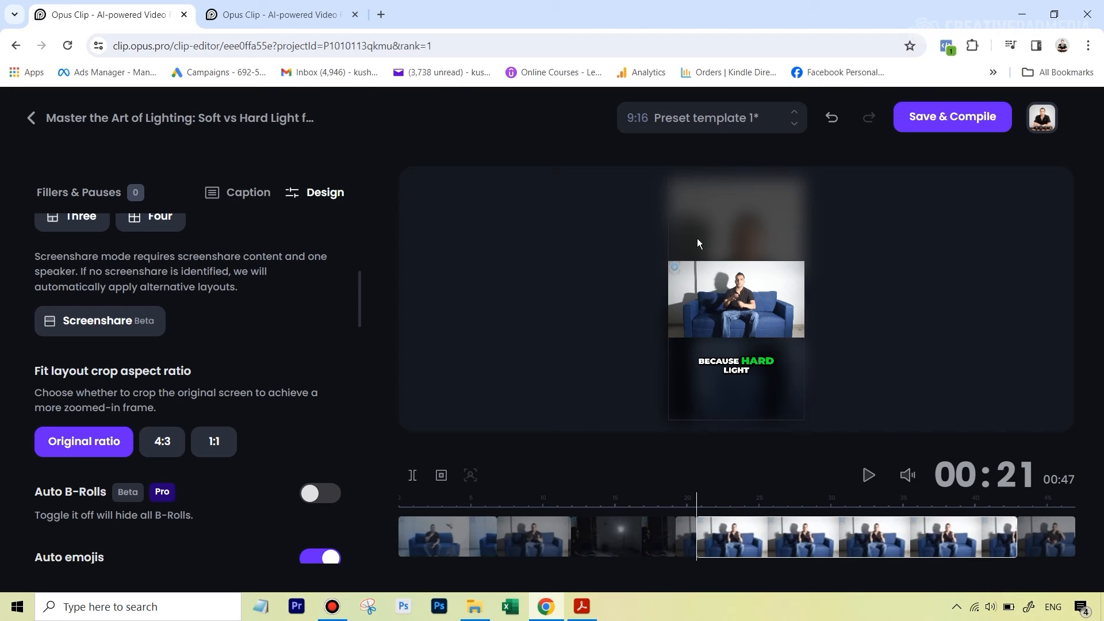
scroll(303, 325, "down", 1)
scroll(303, 323, "up", 2)
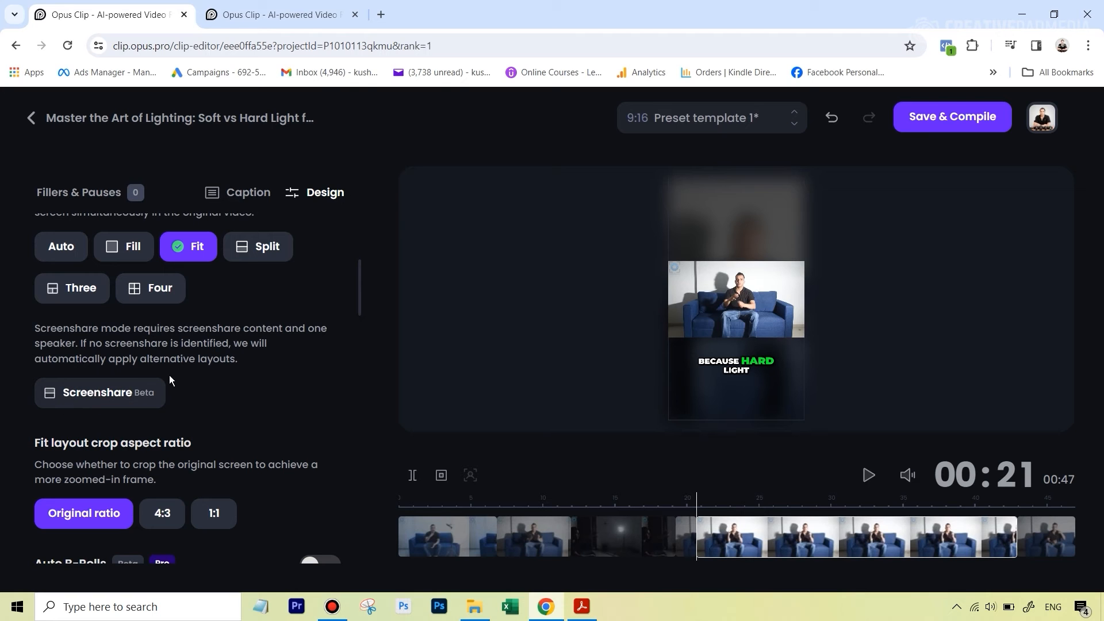
Look through the auto B-roll and emoji settings and play the clip's opening seconds to check the auto emojis
scroll(243, 391, "down", 4)
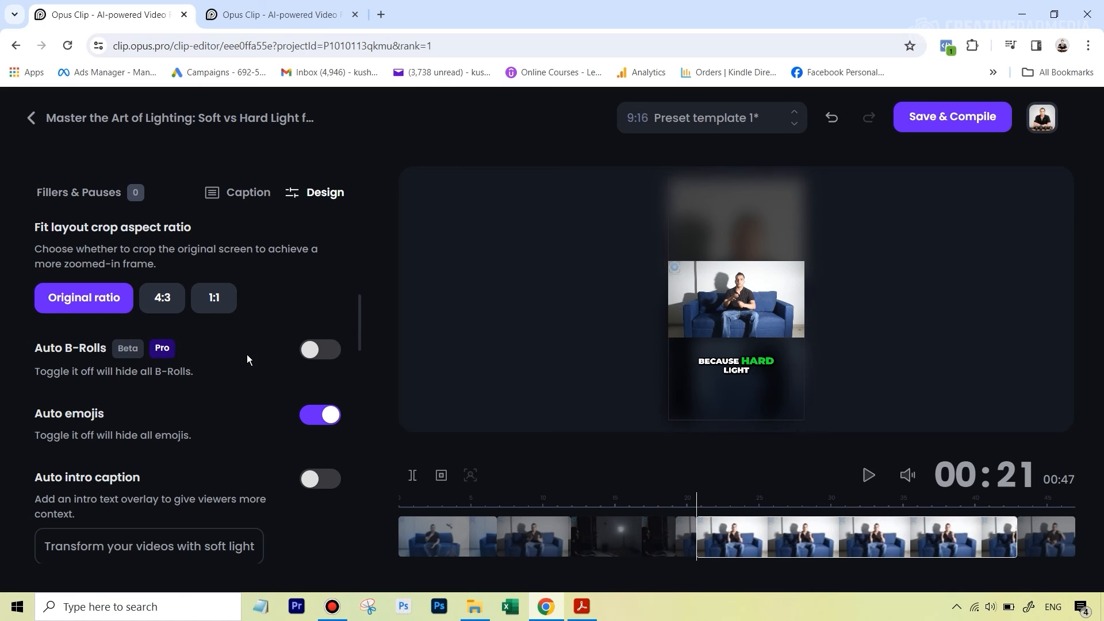
scroll(247, 357, "down", 3)
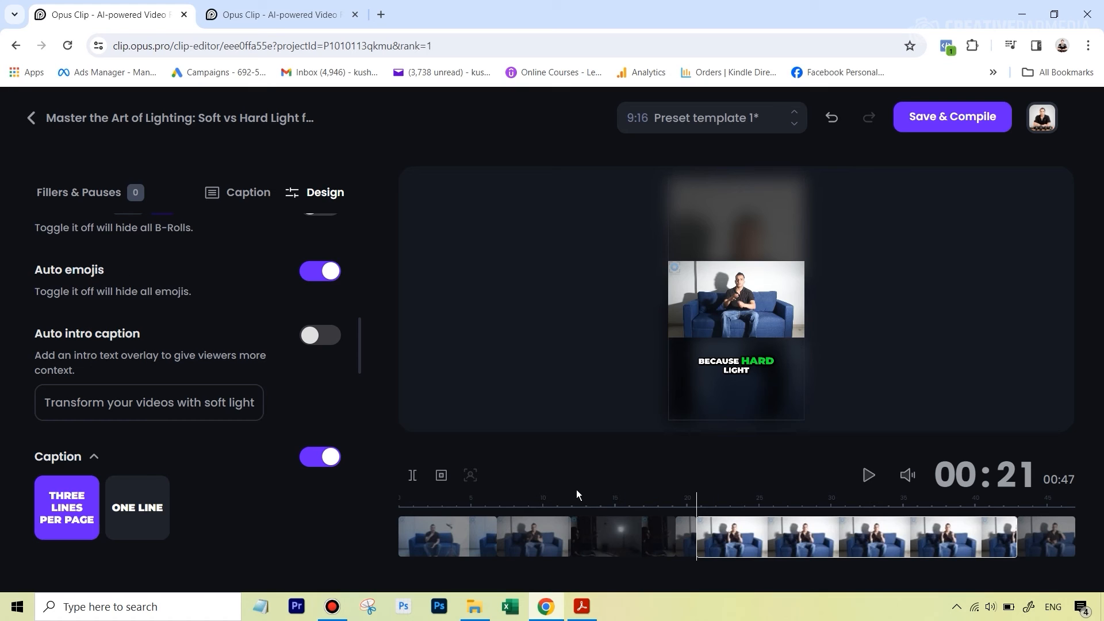
left_click(736, 498)
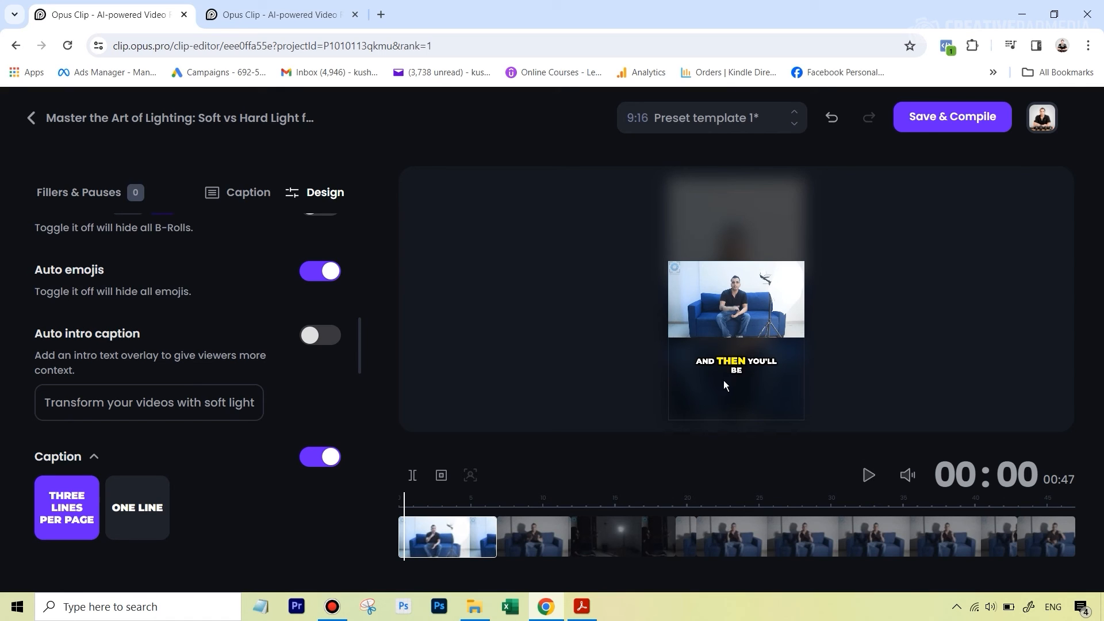
left_click(868, 475)
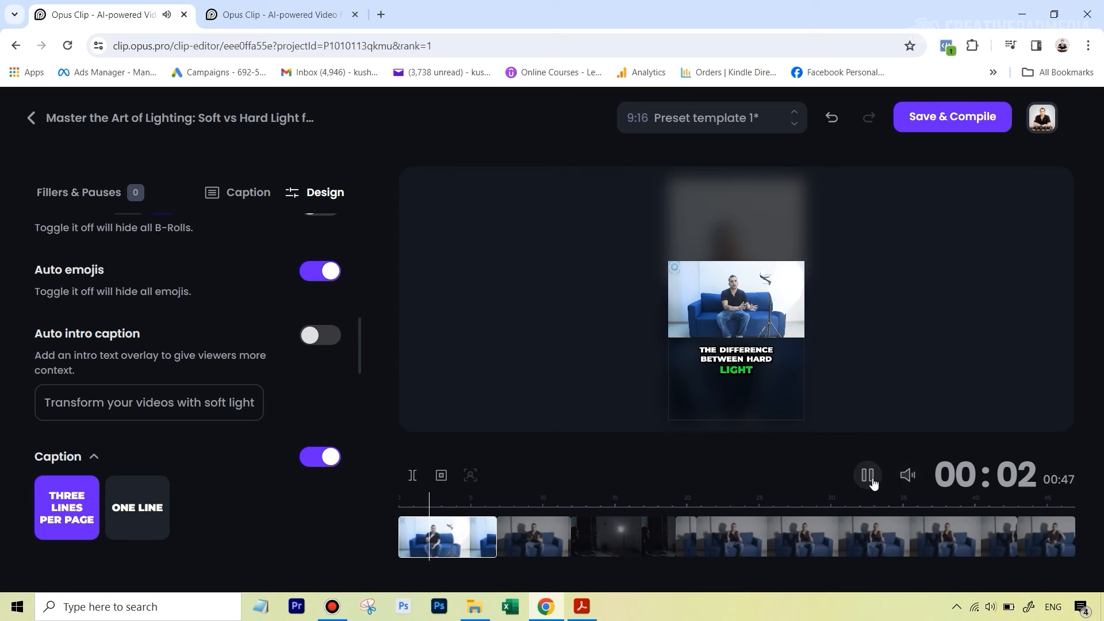
left_click(869, 475)
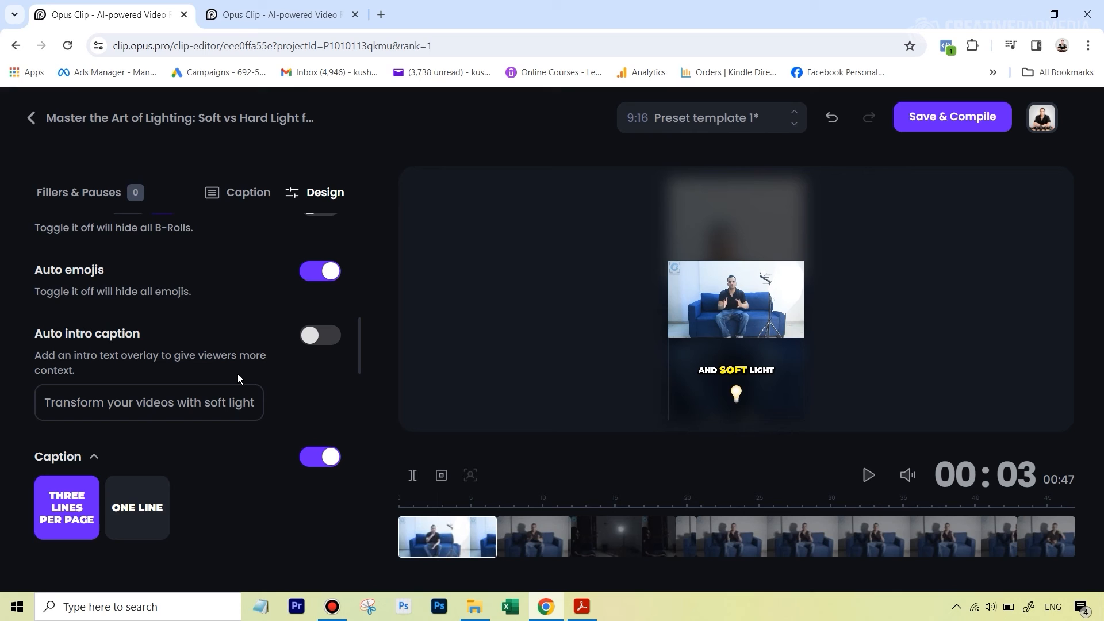
Try the auto intro caption "Transform your videos with soft light" on the clip's opening, and turn it off again
left_click(329, 337)
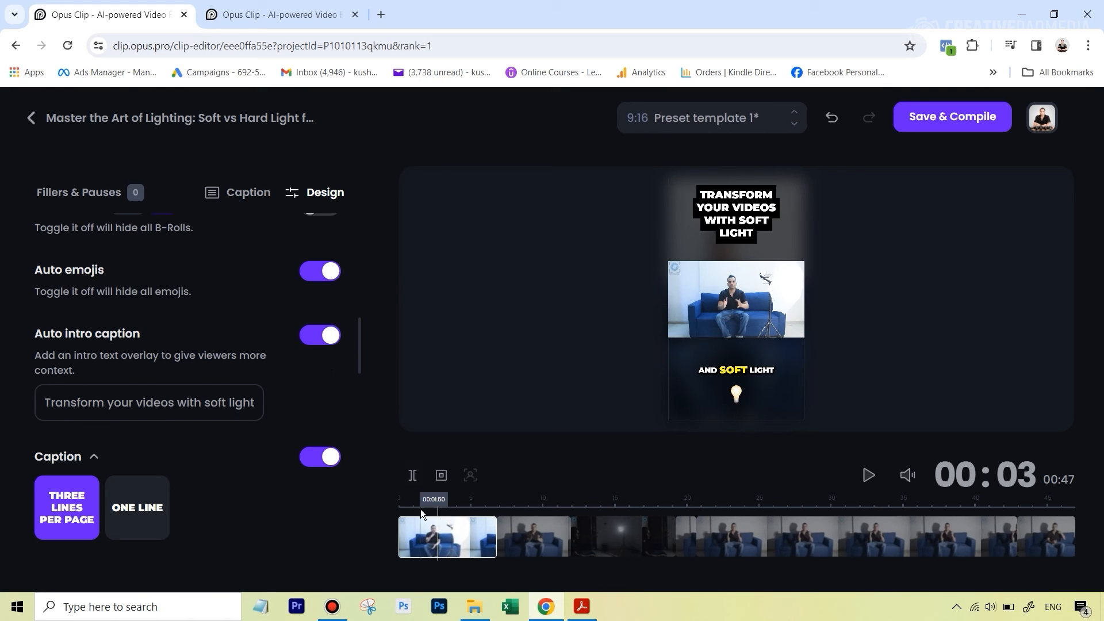
left_click(414, 505)
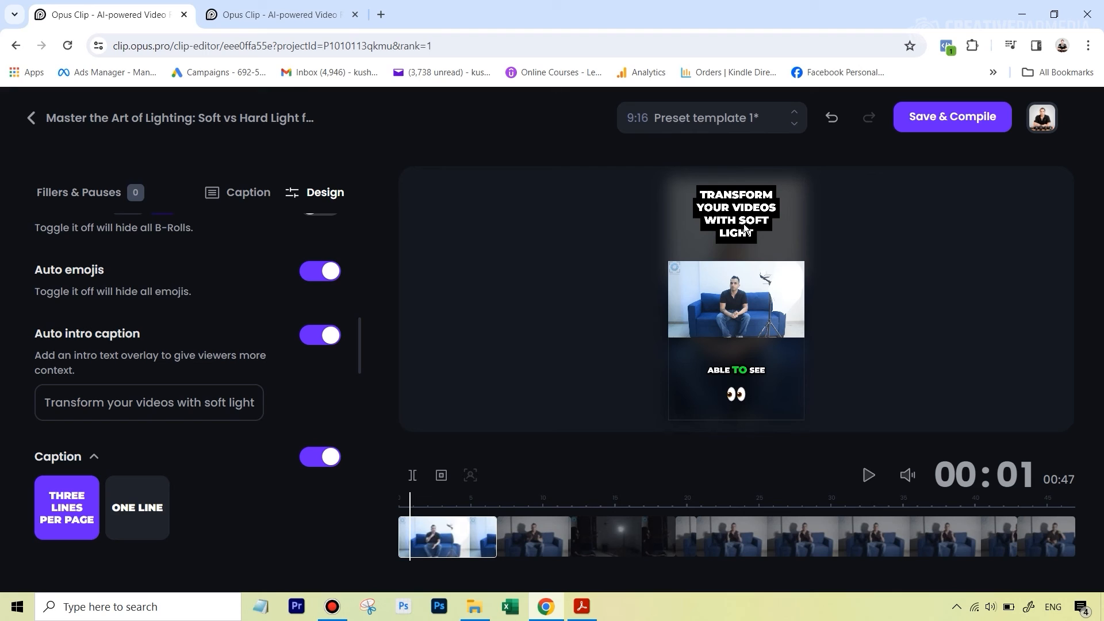
left_click_drag(176, 402, 231, 406)
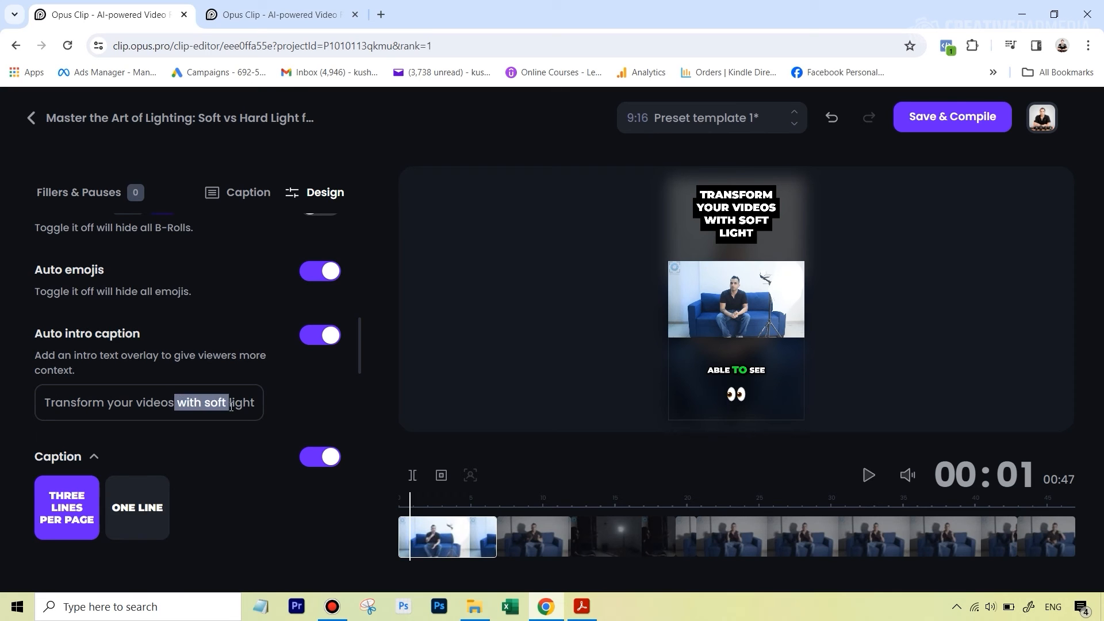
left_click(312, 344)
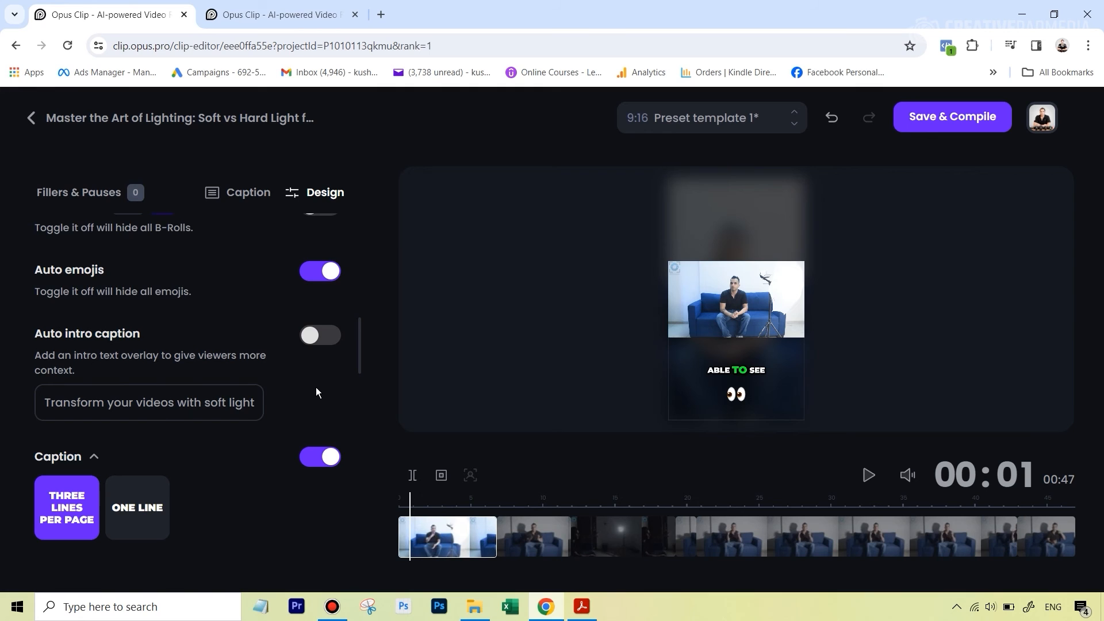
Examine the caption line and position settings and preview the captions in the clip at about 21 and 27 seconds
scroll(315, 391, "down", 1)
scroll(227, 423, "down", 1)
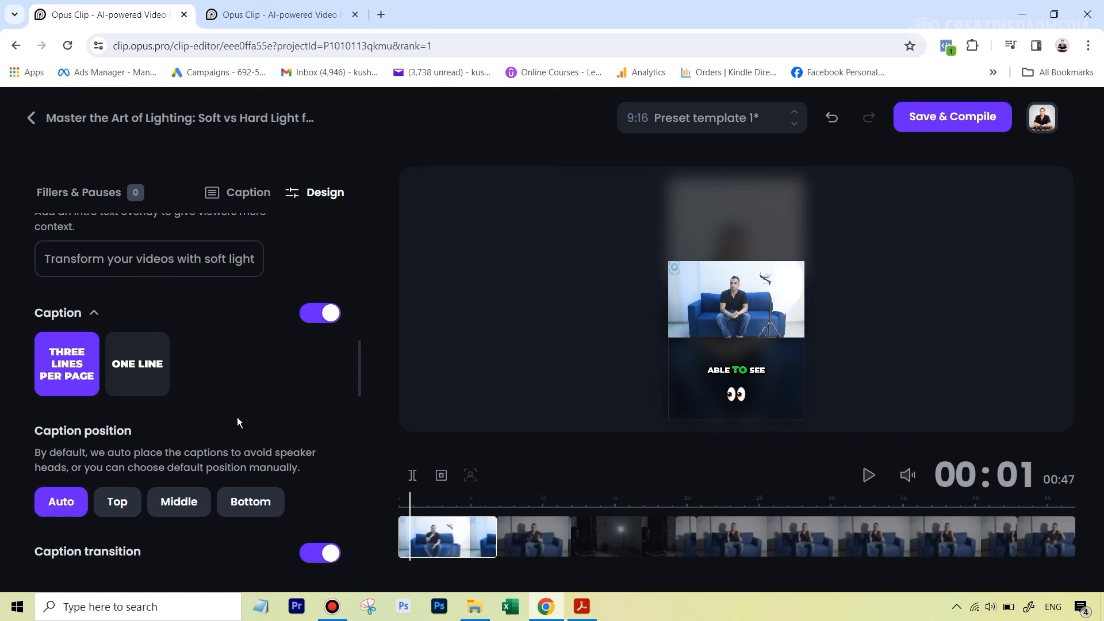
left_click(592, 498)
left_click(695, 532)
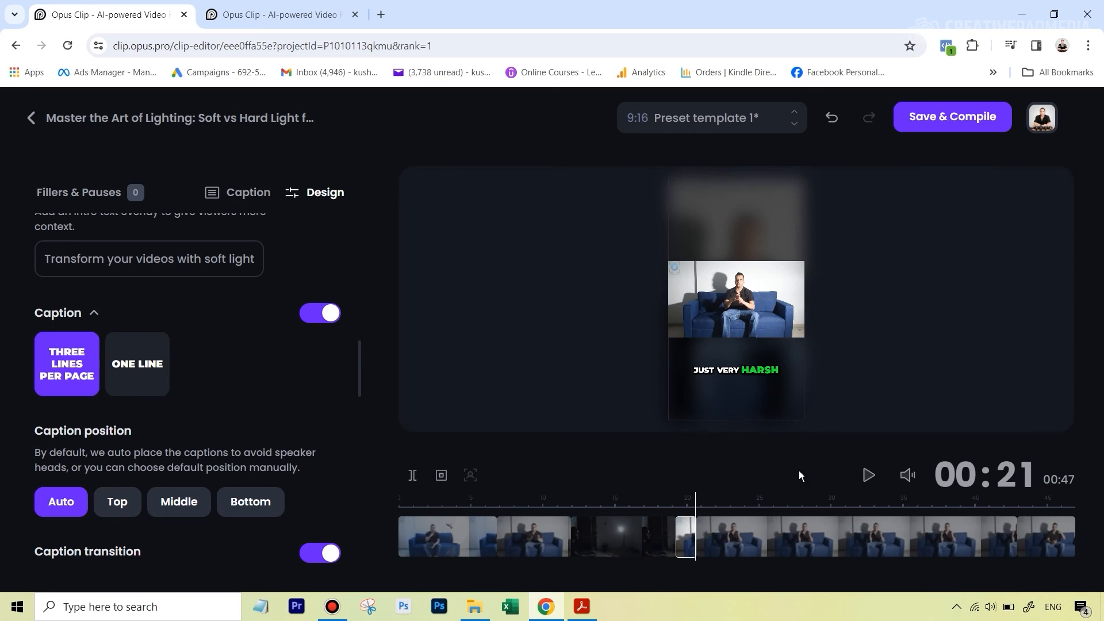
left_click(792, 529)
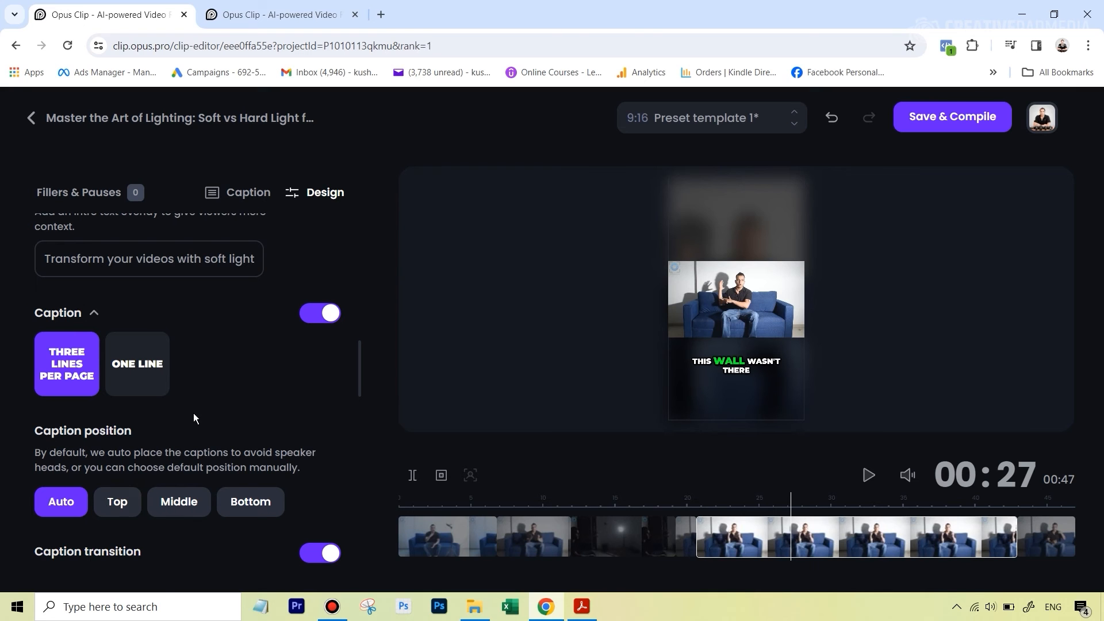
Try the Top and Bottom caption positions on the clip, and return the position to Auto
scroll(114, 486, "down", 3)
scroll(132, 414, "up", 1)
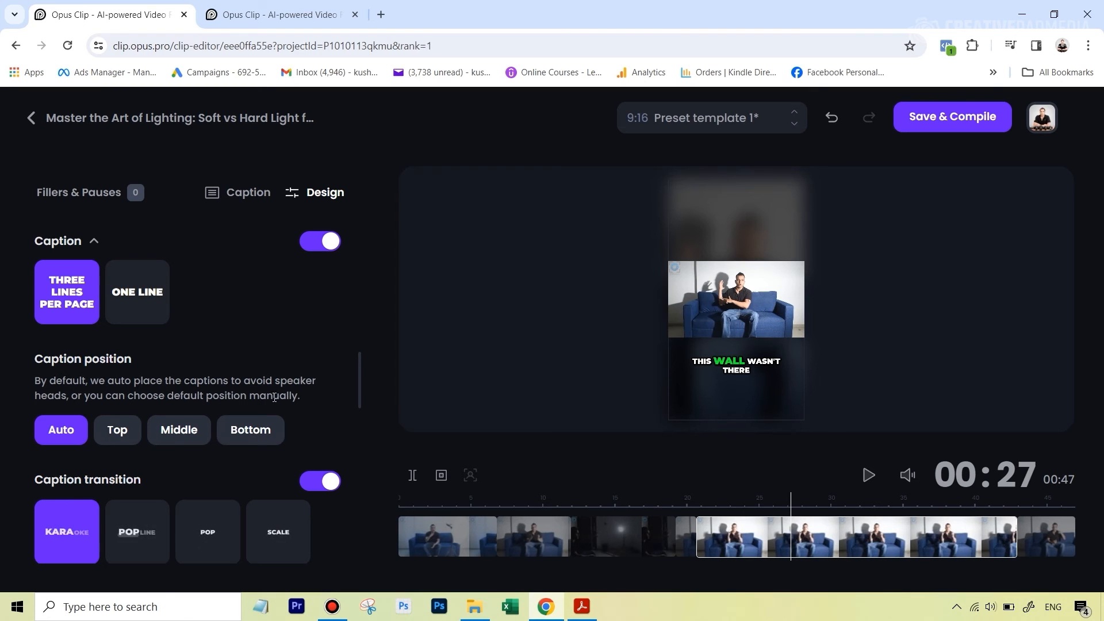
left_click(105, 441)
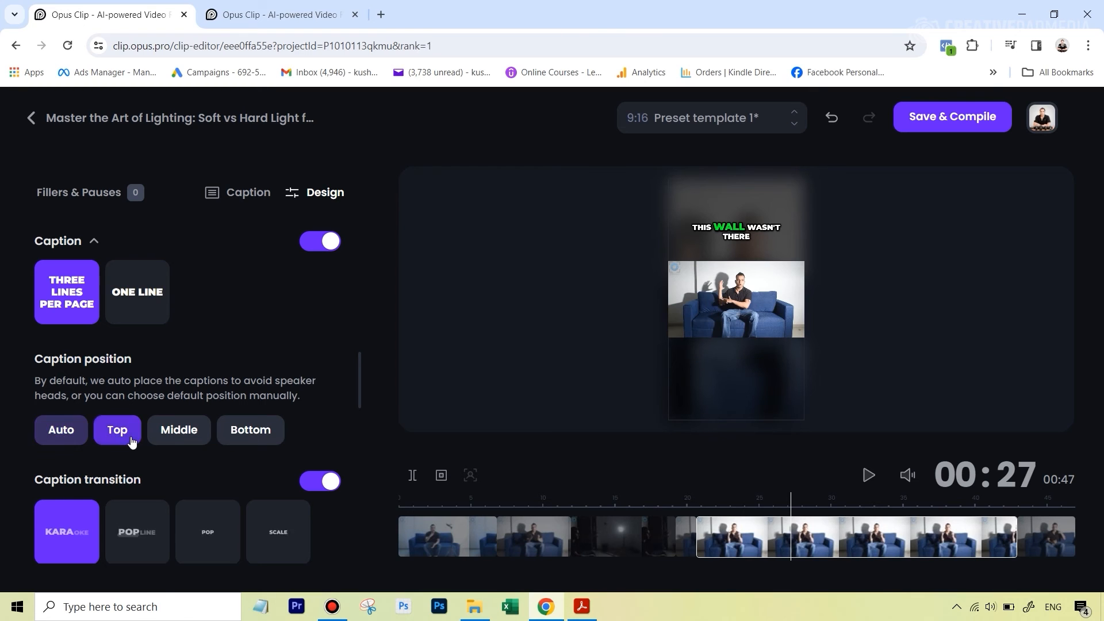
left_click(252, 434)
left_click(59, 441)
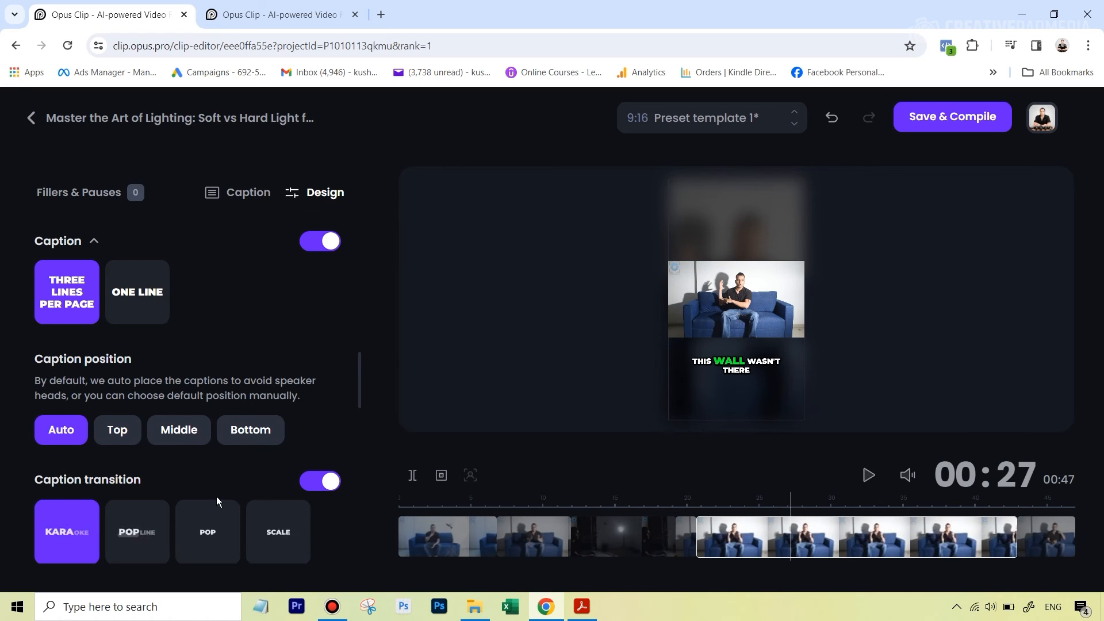
Examine the caption transition, karaoke color, font, stroke, shadow, AI keywords highlighter and screen overlay settings
scroll(76, 481, "down", 3)
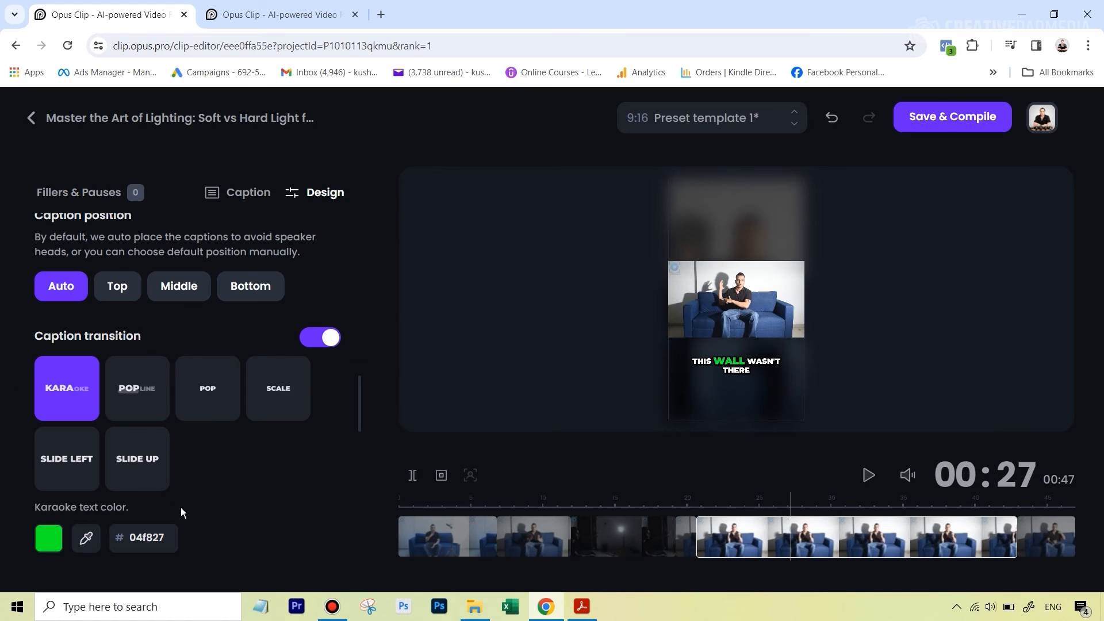
scroll(86, 403, "down", 4)
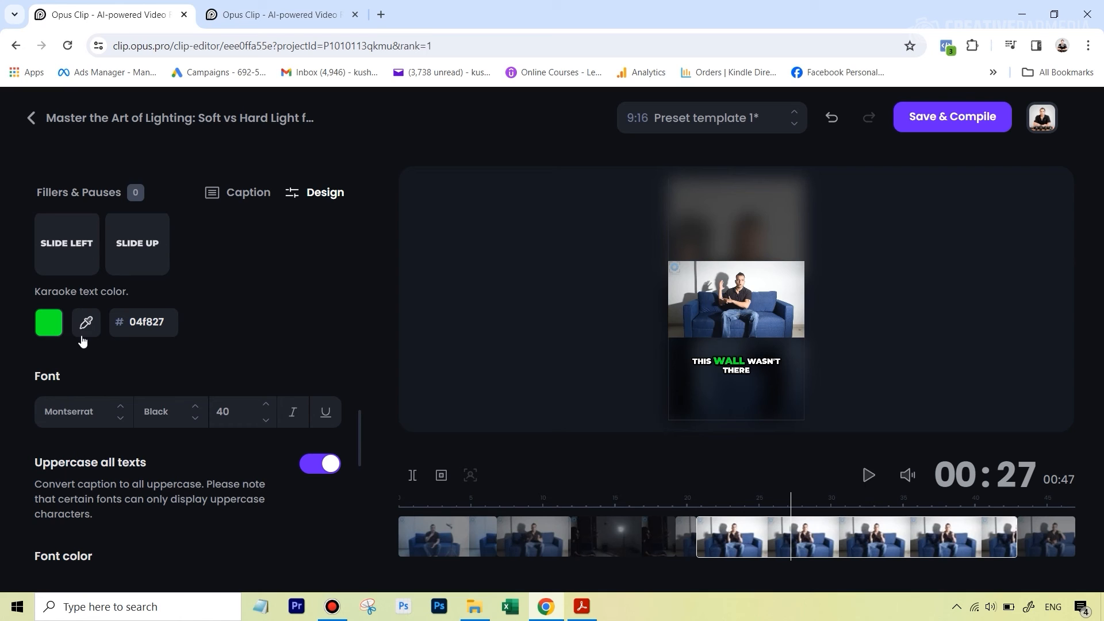
scroll(219, 358, "down", 1)
scroll(222, 364, "down", 2)
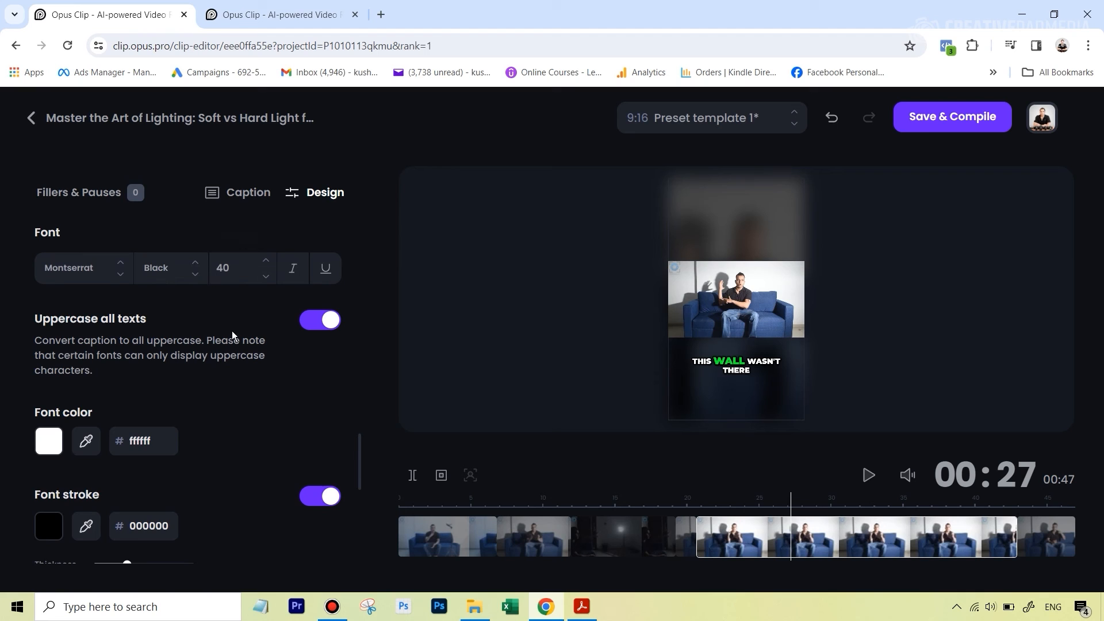
scroll(214, 421, "down", 2)
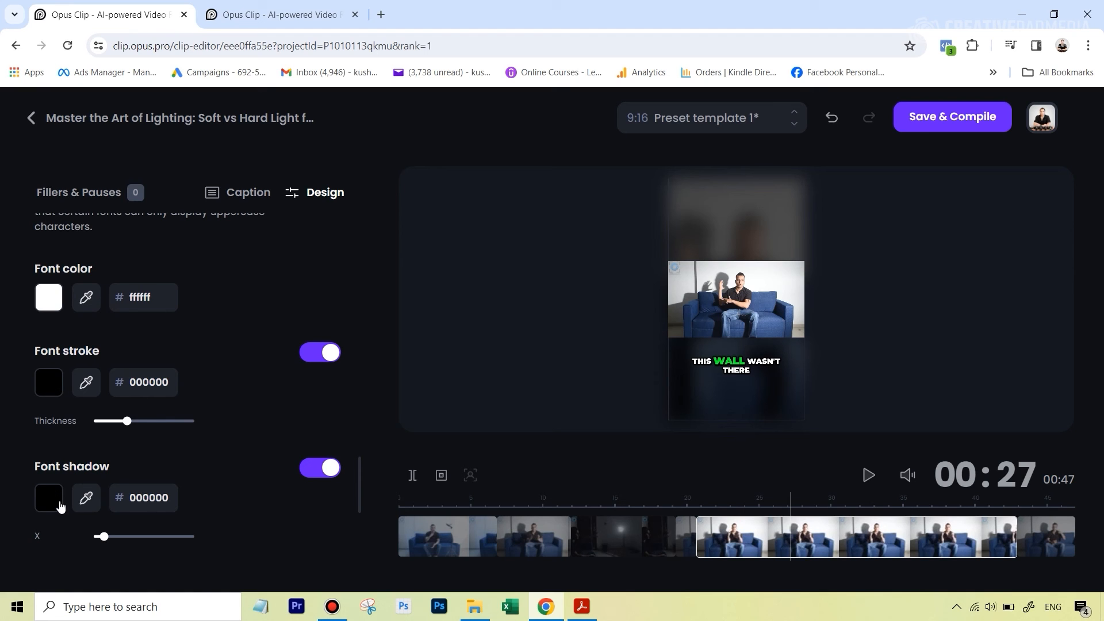
scroll(147, 512, "down", 3)
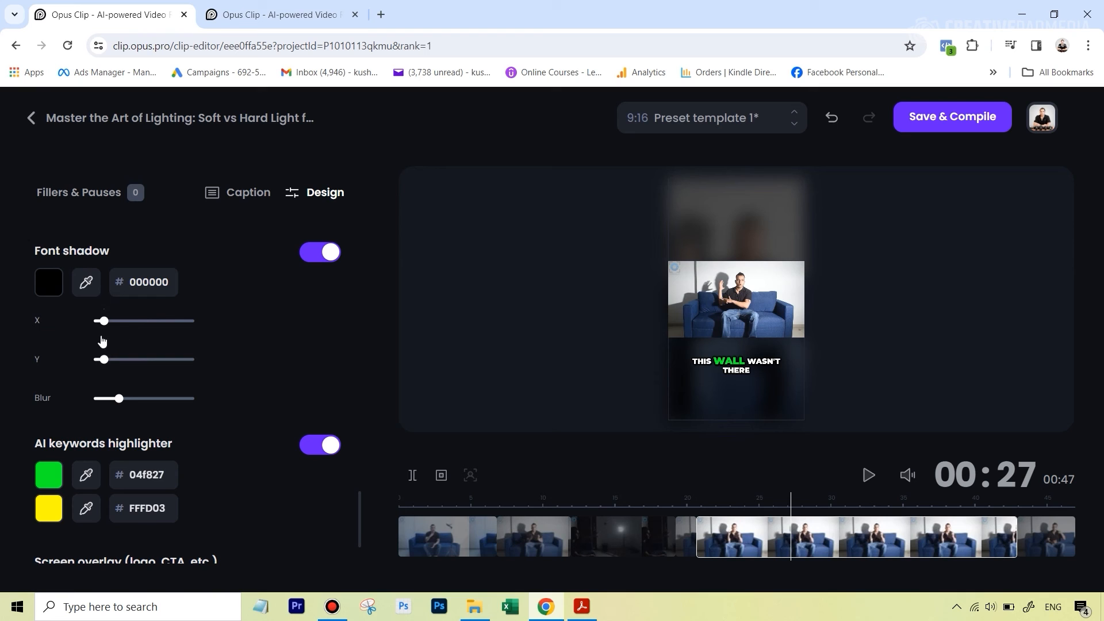
scroll(224, 476, "down", 2)
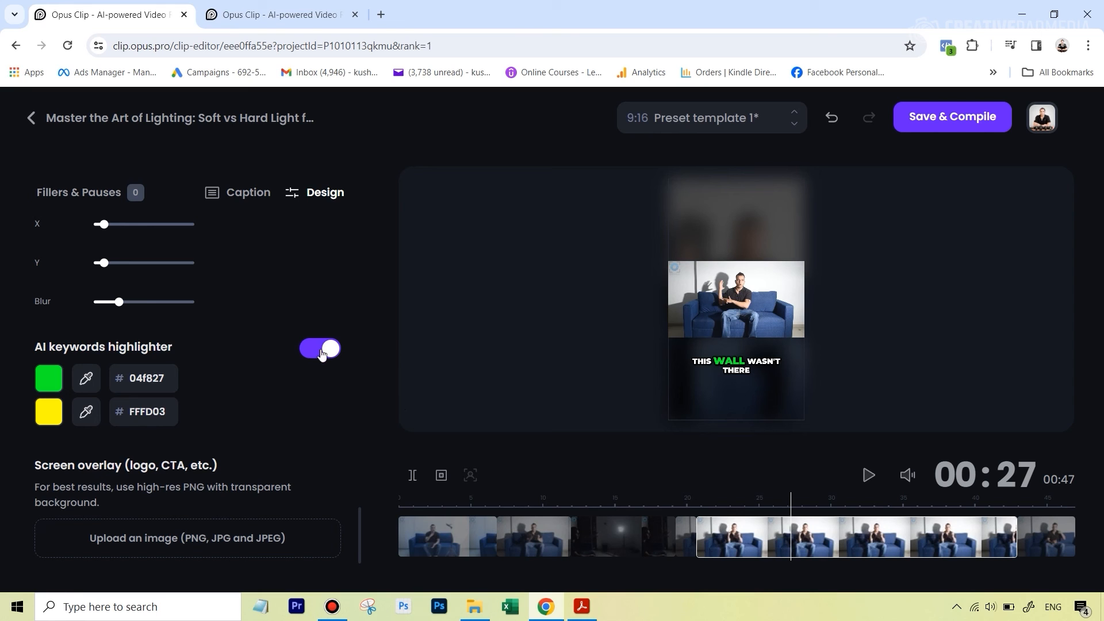
Save and compile the edited clip with its current design settings
scroll(270, 226, "up", 15)
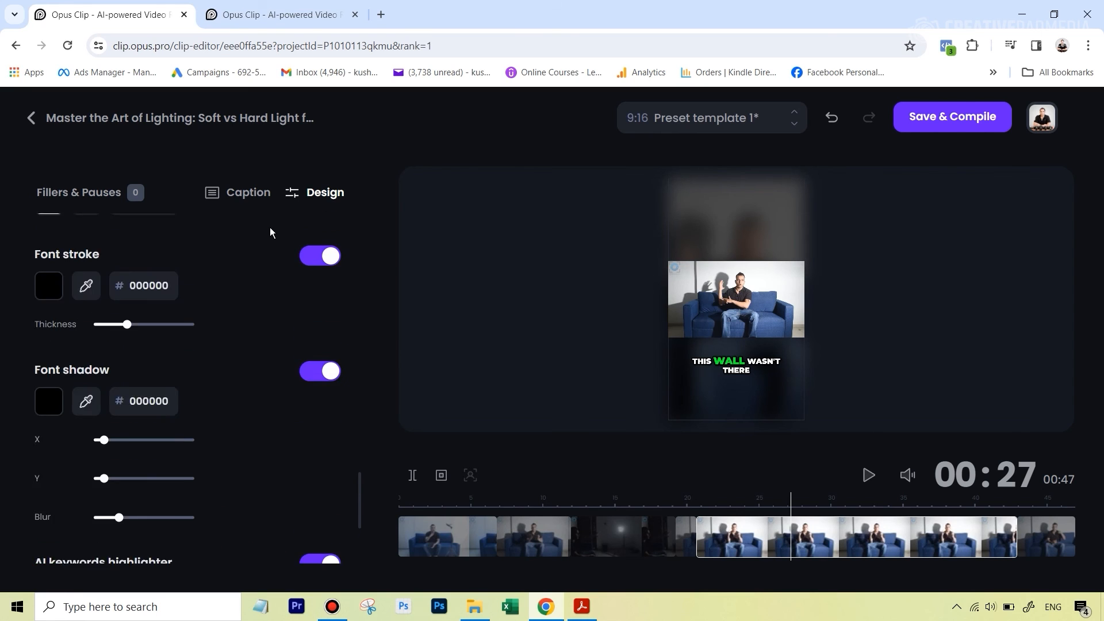
scroll(271, 226, "up", 5)
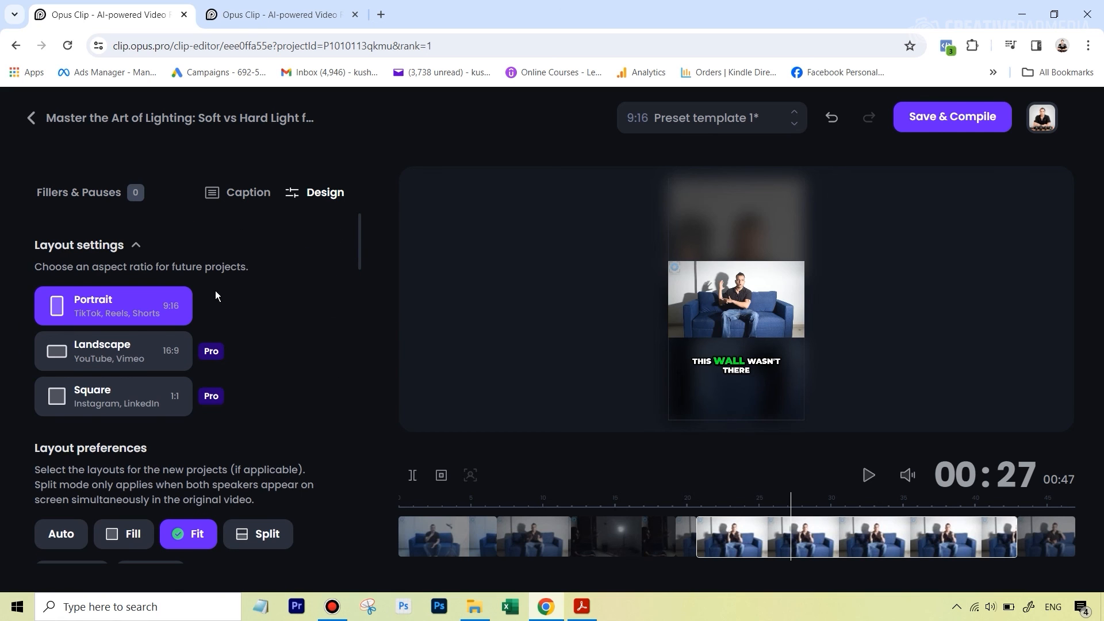
left_click(928, 118)
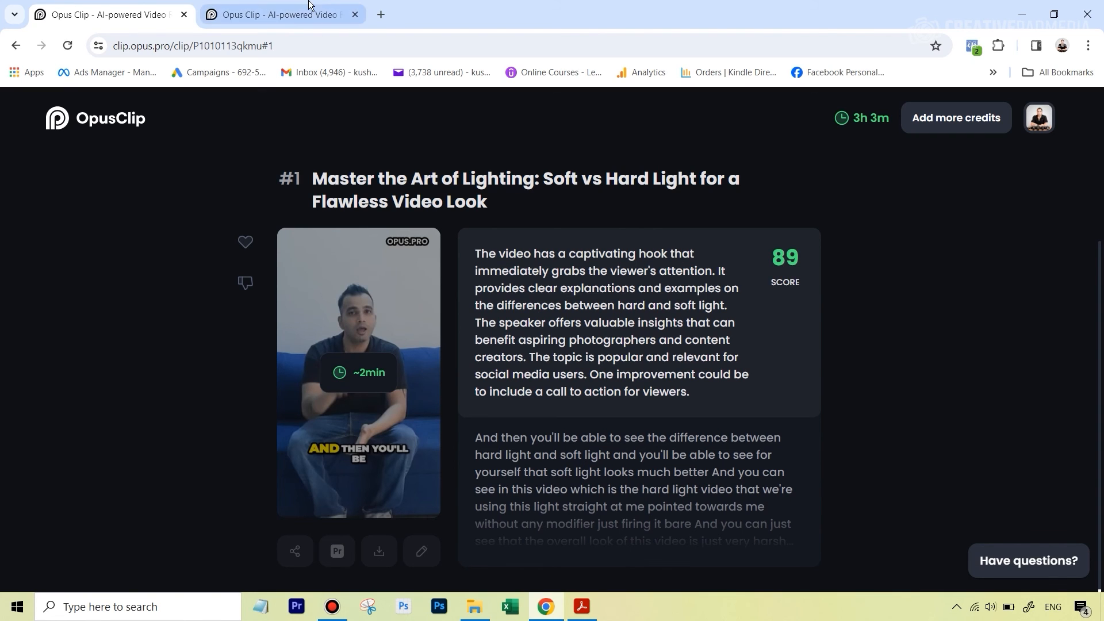
Open the other Hard Light vs Soft Light project and look through its generated clips, scores and descriptions down to clip #7
left_click(279, 17)
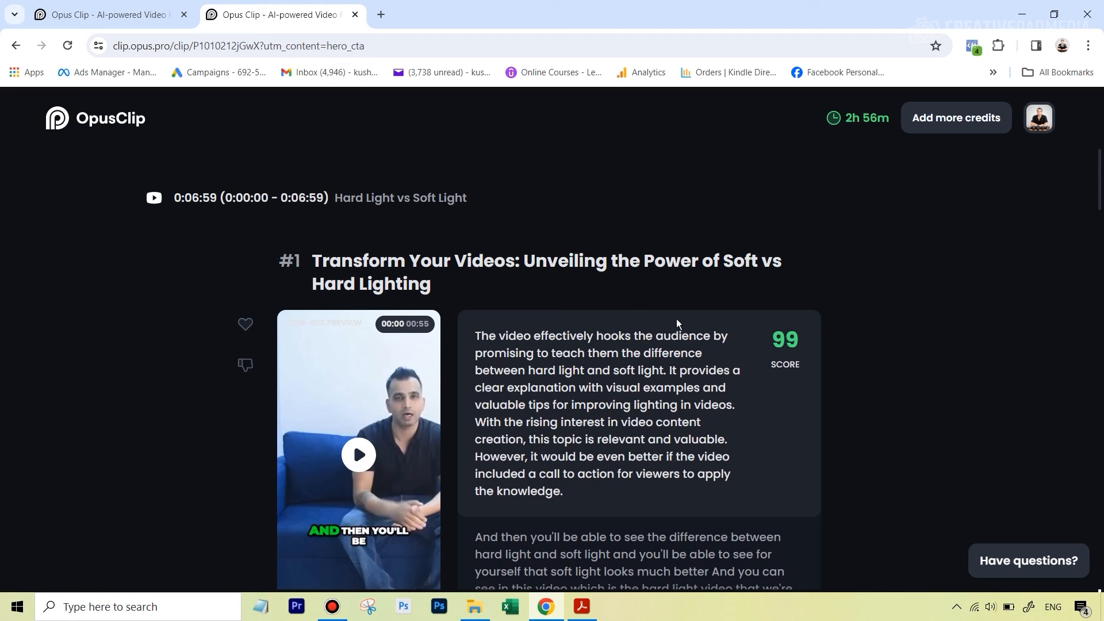
scroll(514, 283, "down", 4)
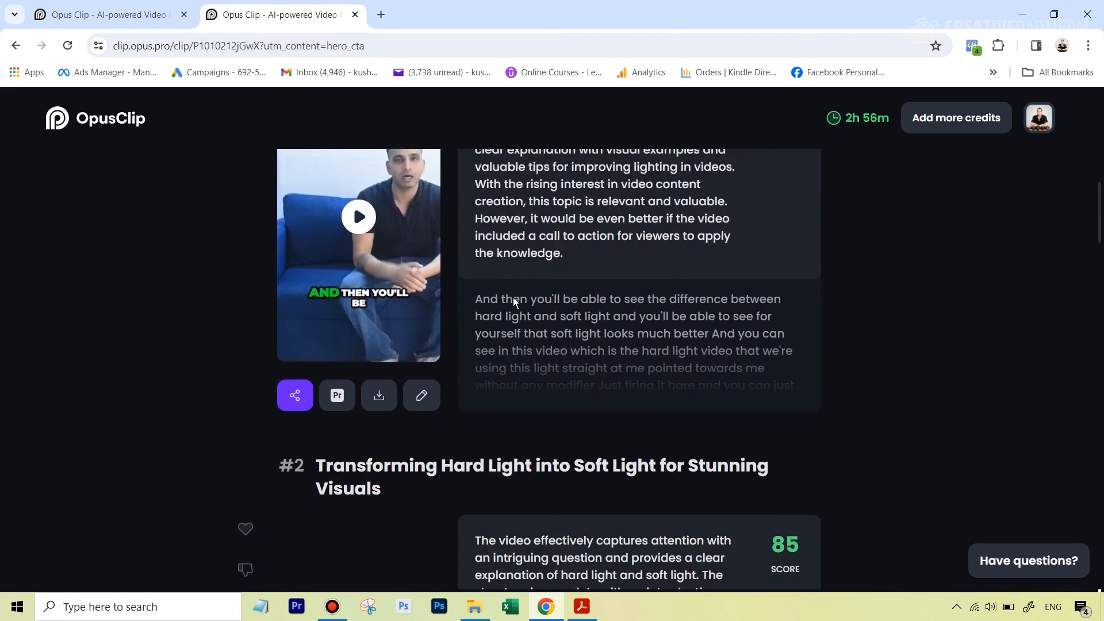
scroll(512, 298, "down", 2)
scroll(513, 297, "up", 5)
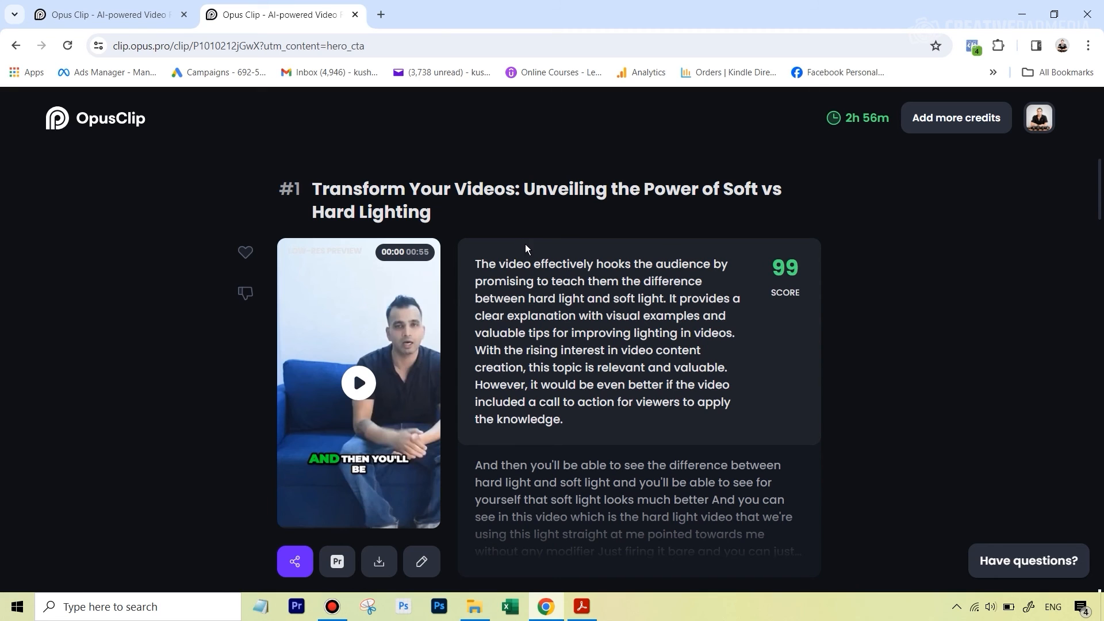
scroll(660, 271, "down", 10)
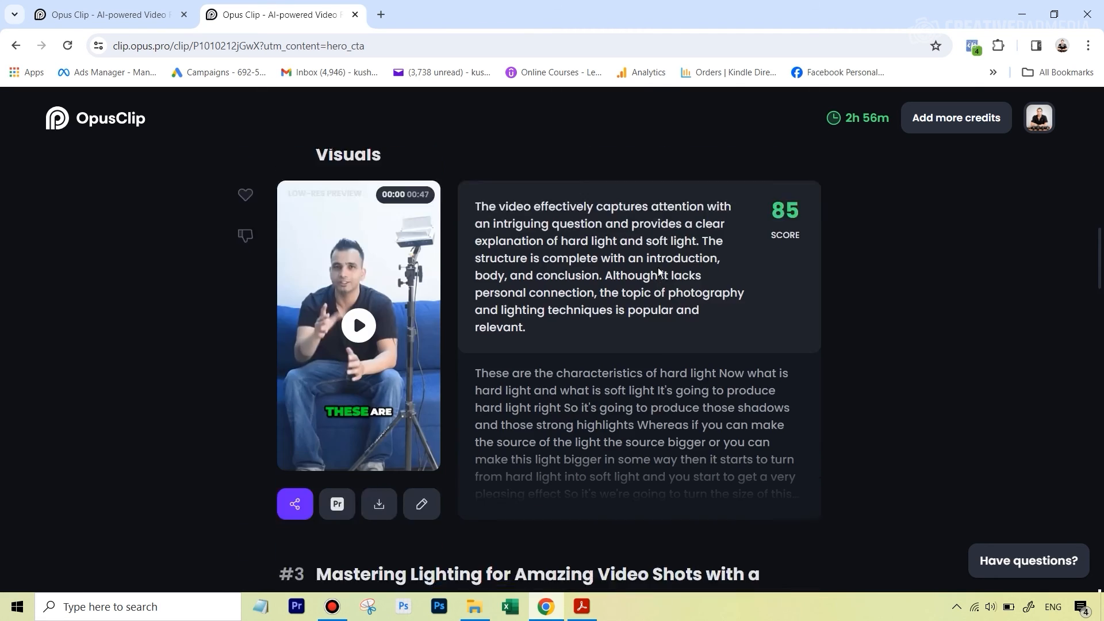
scroll(658, 267, "down", 15)
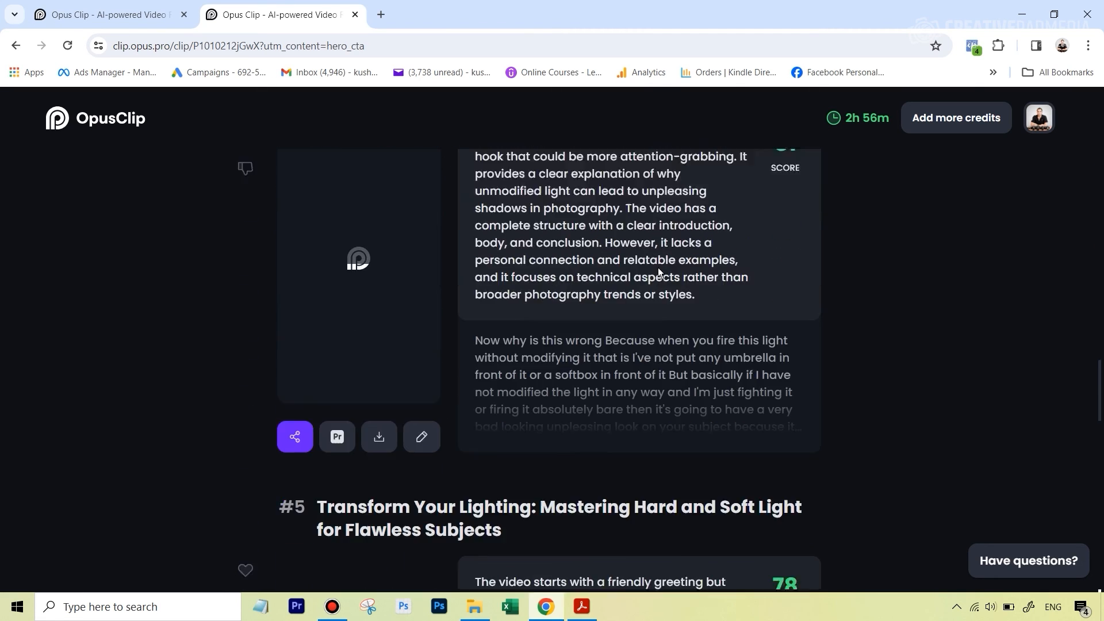
scroll(658, 268, "down", 15)
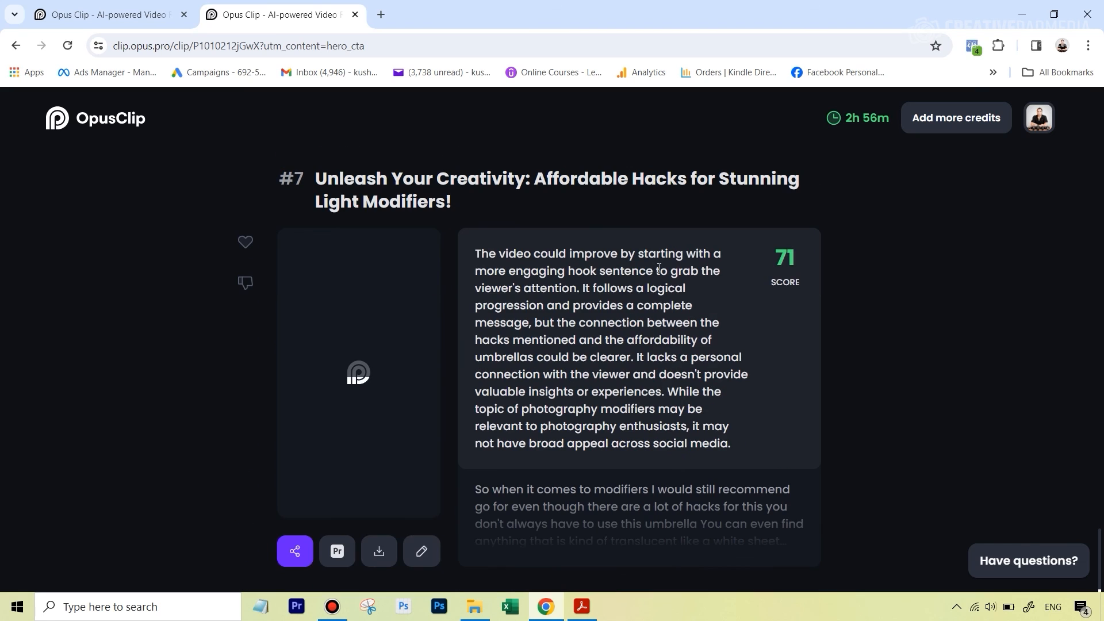
Return to clip #1, "Transform Your Videos: Unveiling the Power of Soft vs Hard Lighting", check its score and play its preview
scroll(510, 307, "up", 15)
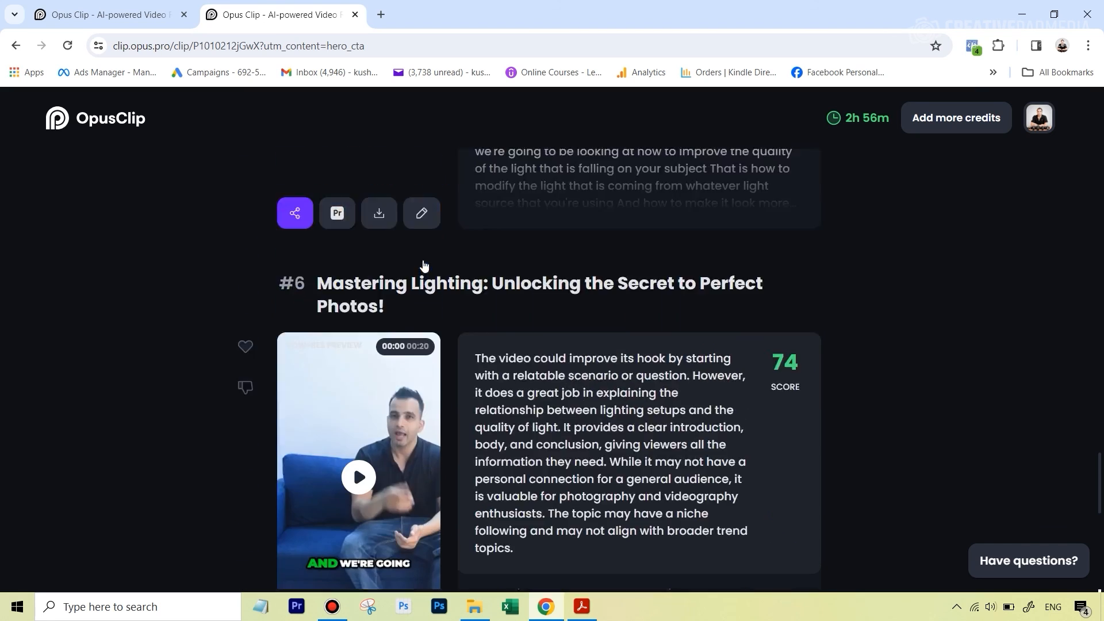
scroll(422, 270, "up", 15)
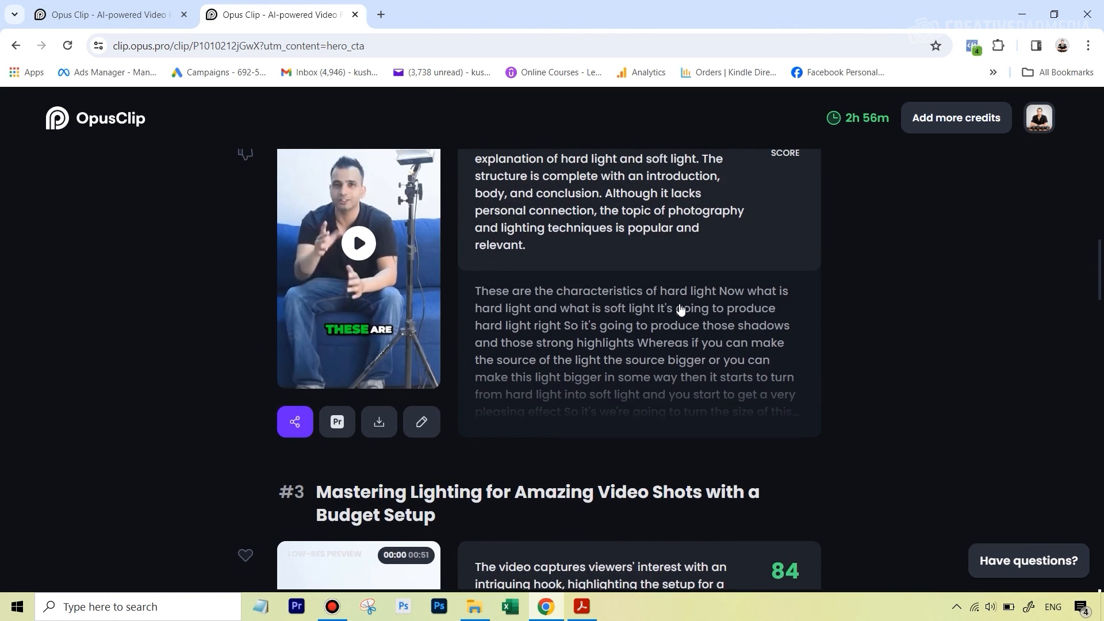
scroll(810, 365, "up", 8)
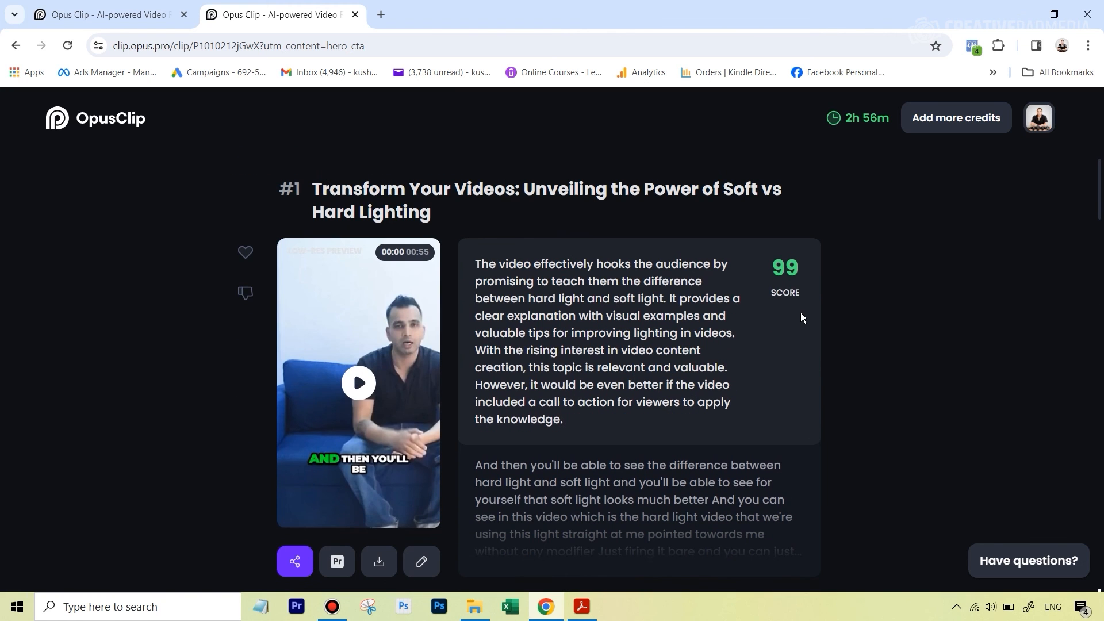
mouse_move(784, 259)
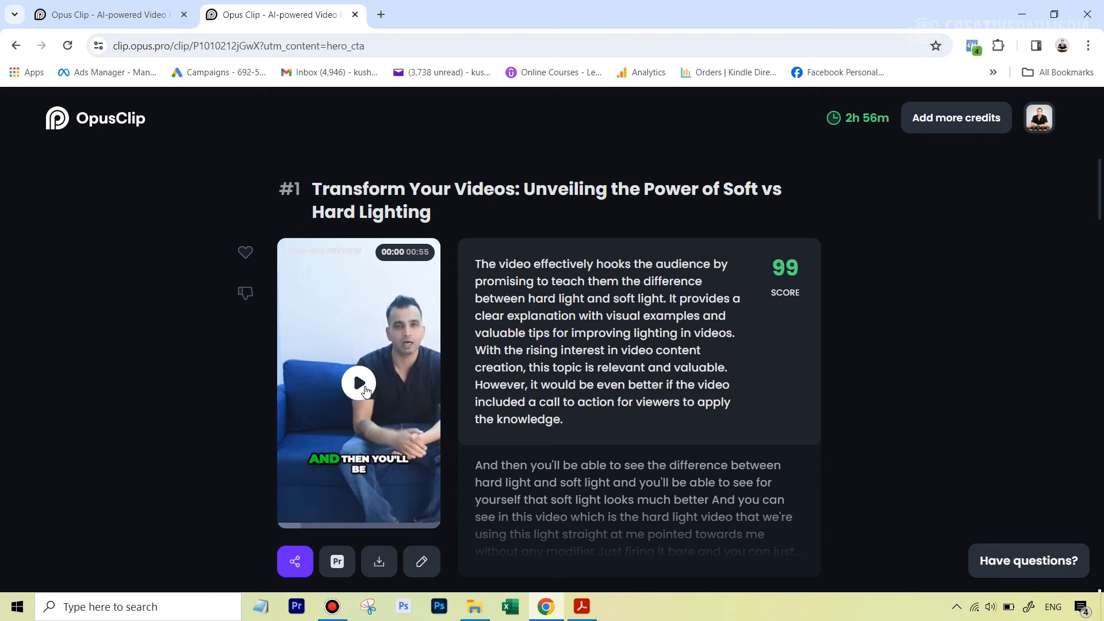
left_click(364, 389)
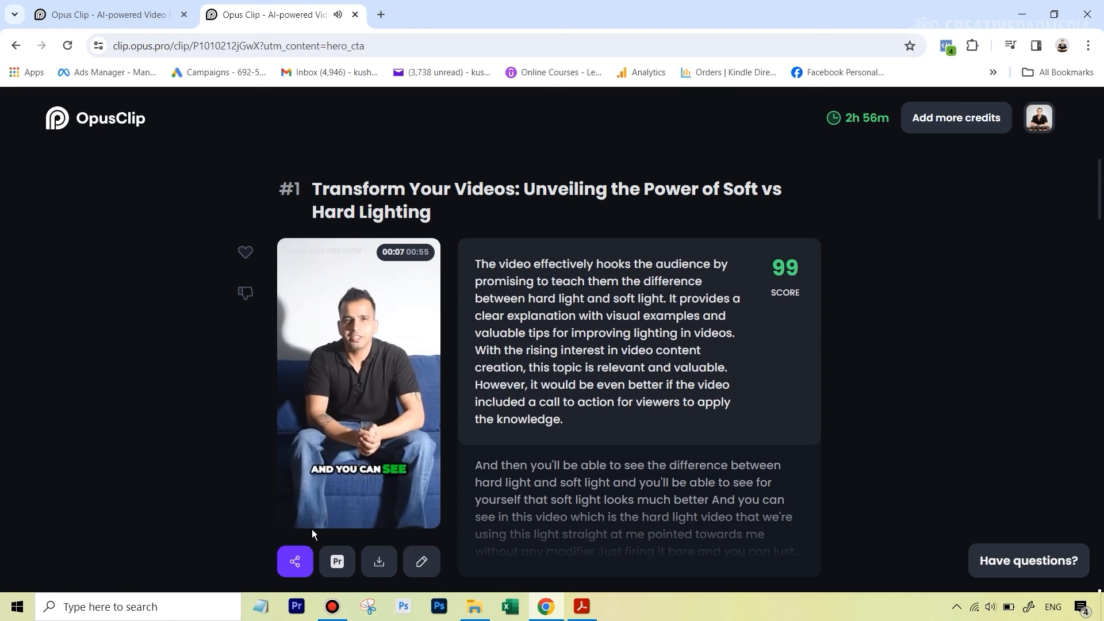
Skim clip #1's preview to 00:50 and look through the following generated clips down to clip #6
left_click_drag(312, 529, 429, 529)
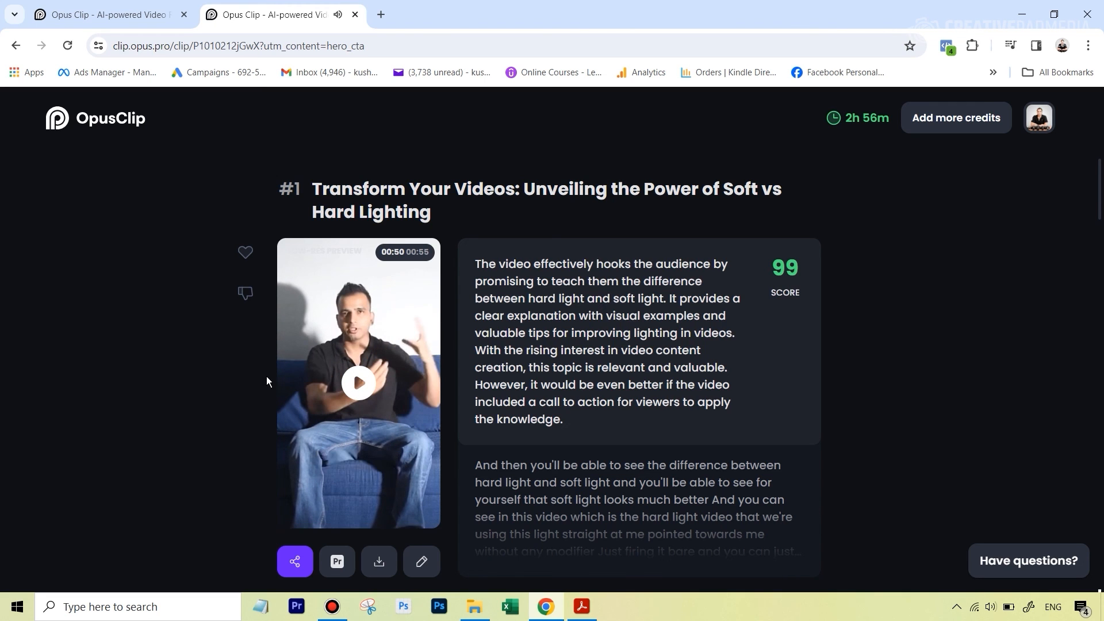
scroll(509, 343, "down", 7)
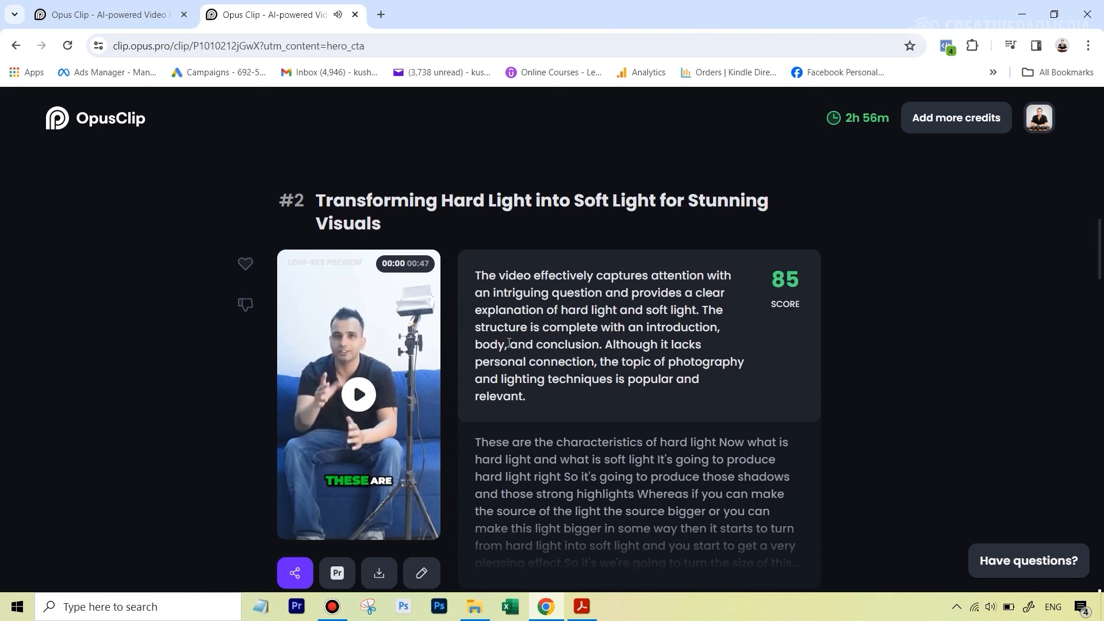
scroll(425, 267, "down", 3)
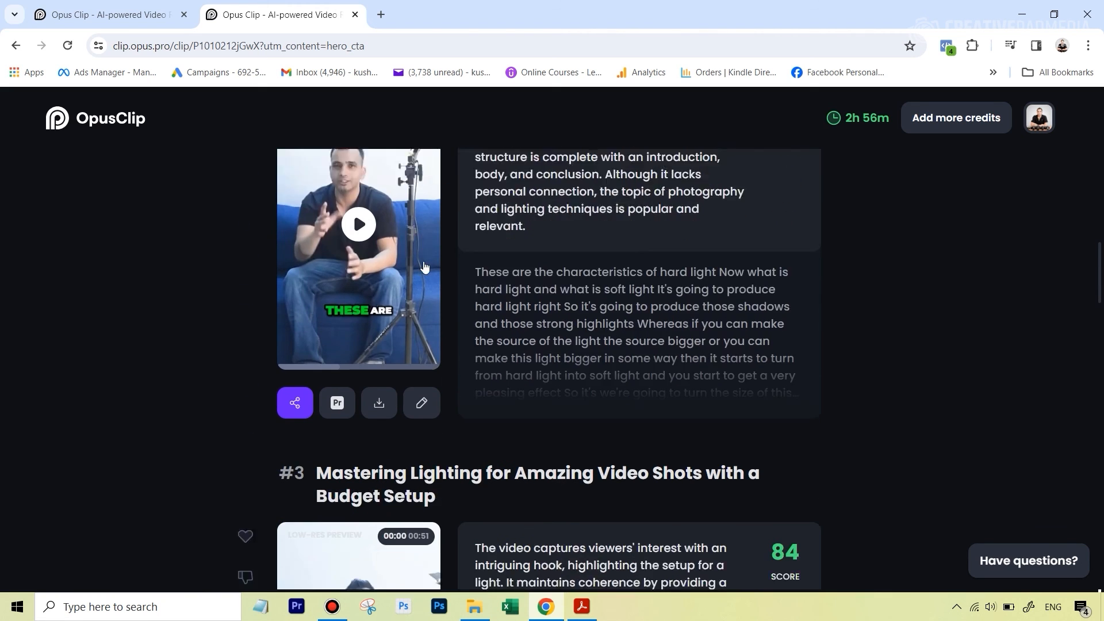
scroll(424, 267, "down", 5)
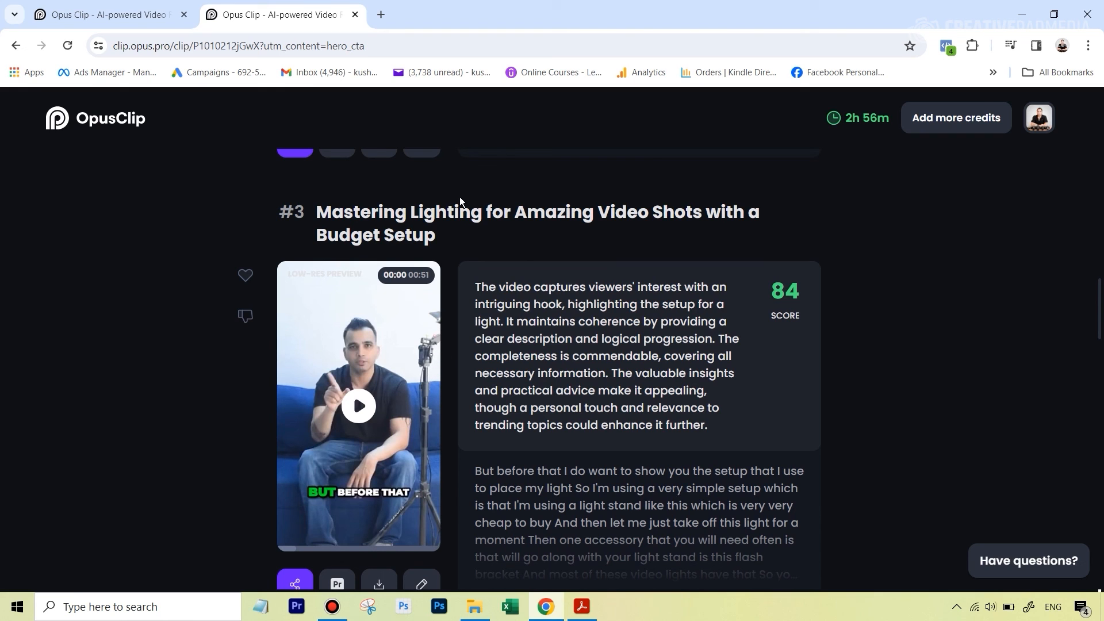
scroll(360, 234, "down", 6)
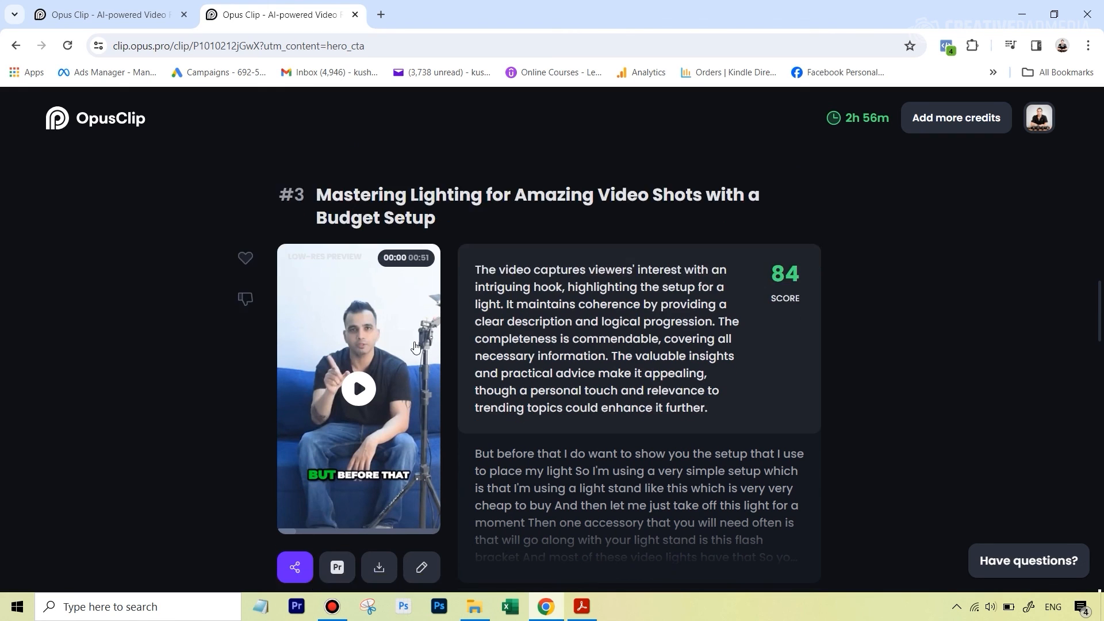
scroll(414, 338, "down", 1)
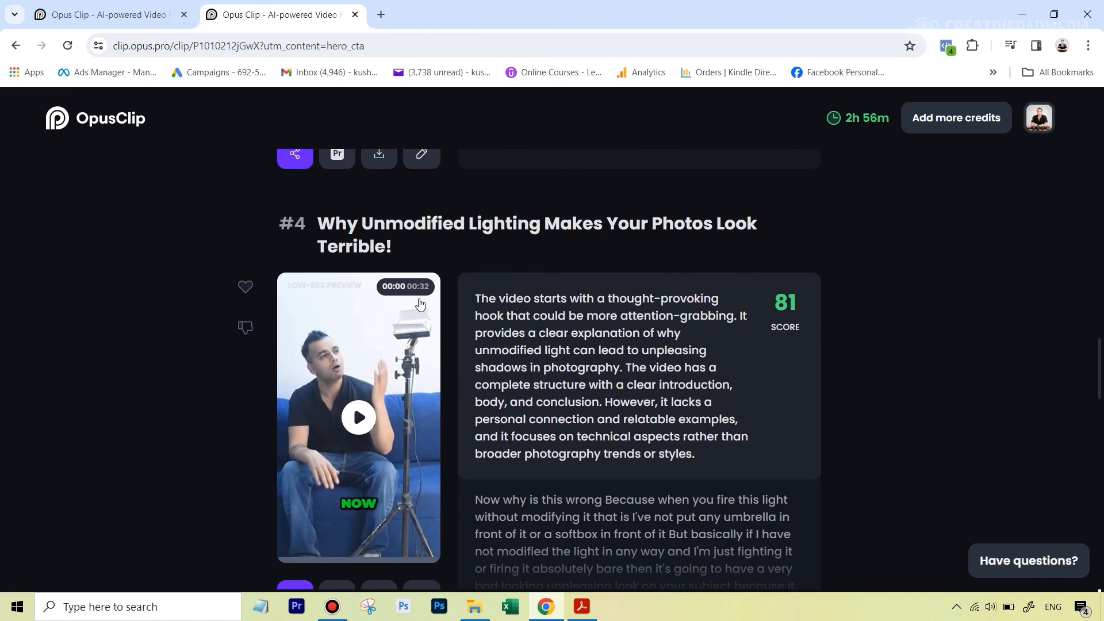
scroll(354, 332, "down", 5)
scroll(420, 305, "down", 6)
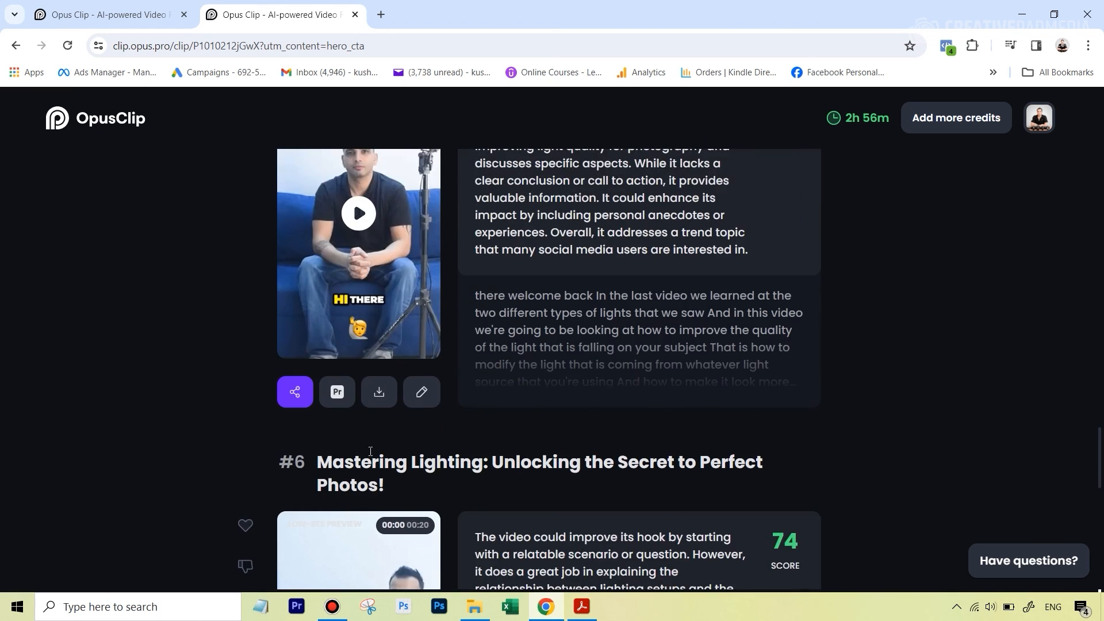
scroll(906, 261, "down", 2)
Return to clip #1, "Transform Your Videos: Unveiling the Power of Soft vs Hard Lighting", and review its score and description
scroll(906, 261, "up", 20)
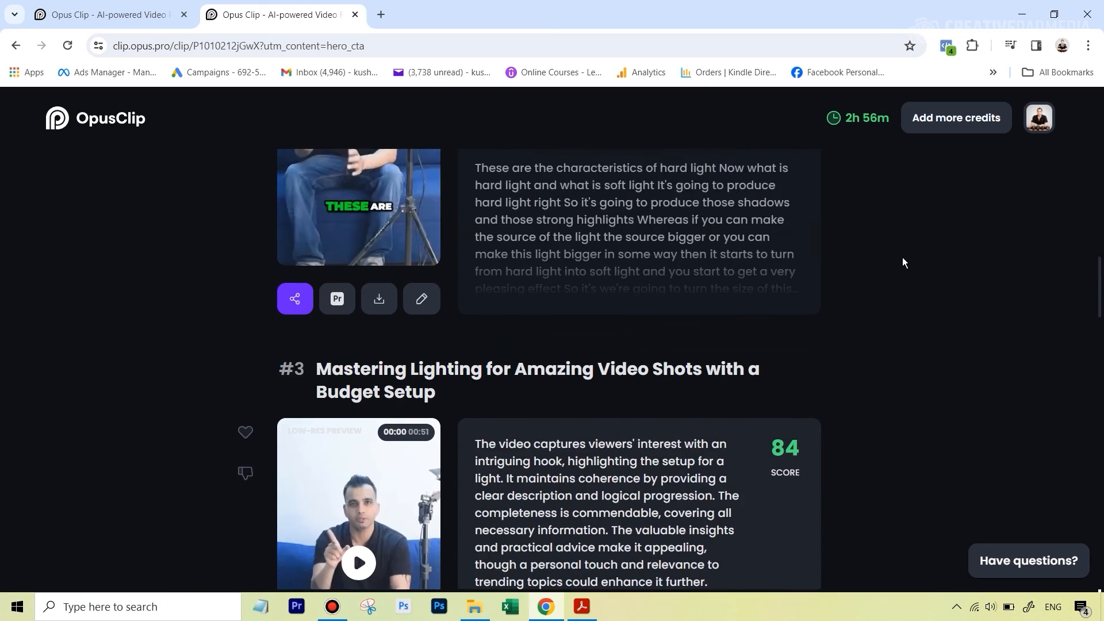
scroll(547, 376, "down", 2)
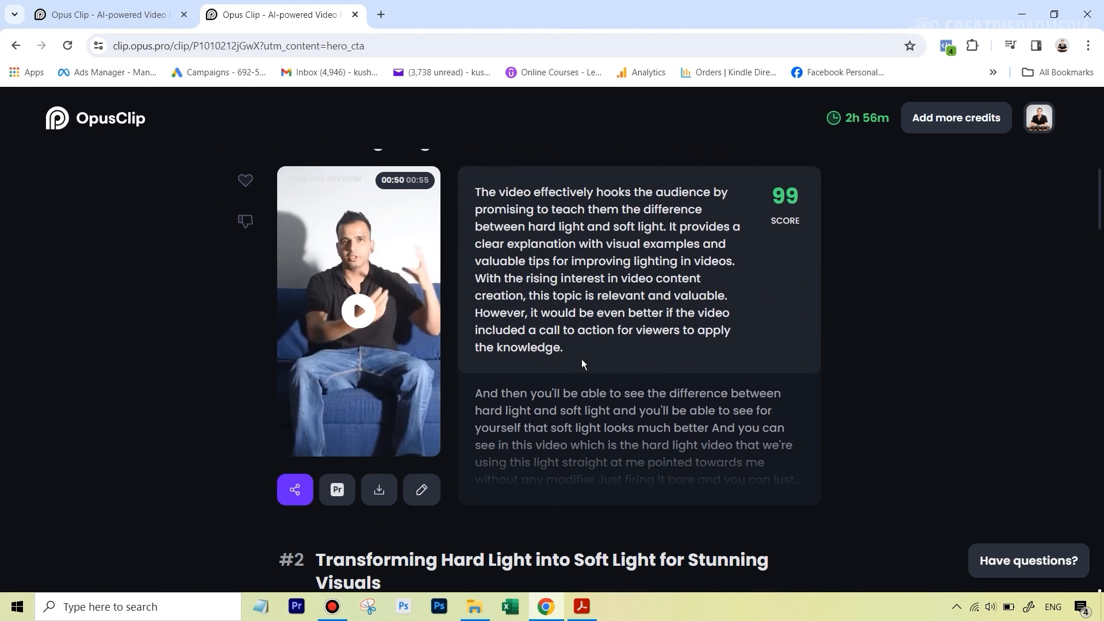
scroll(578, 358, "up", 2)
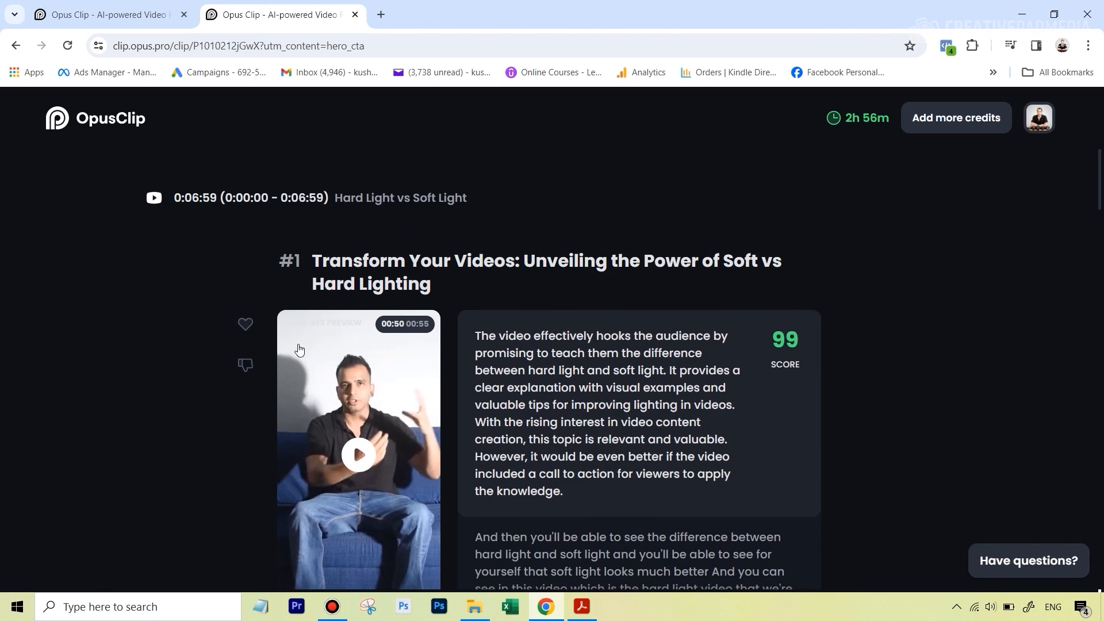
scroll(397, 385, "down", 2)
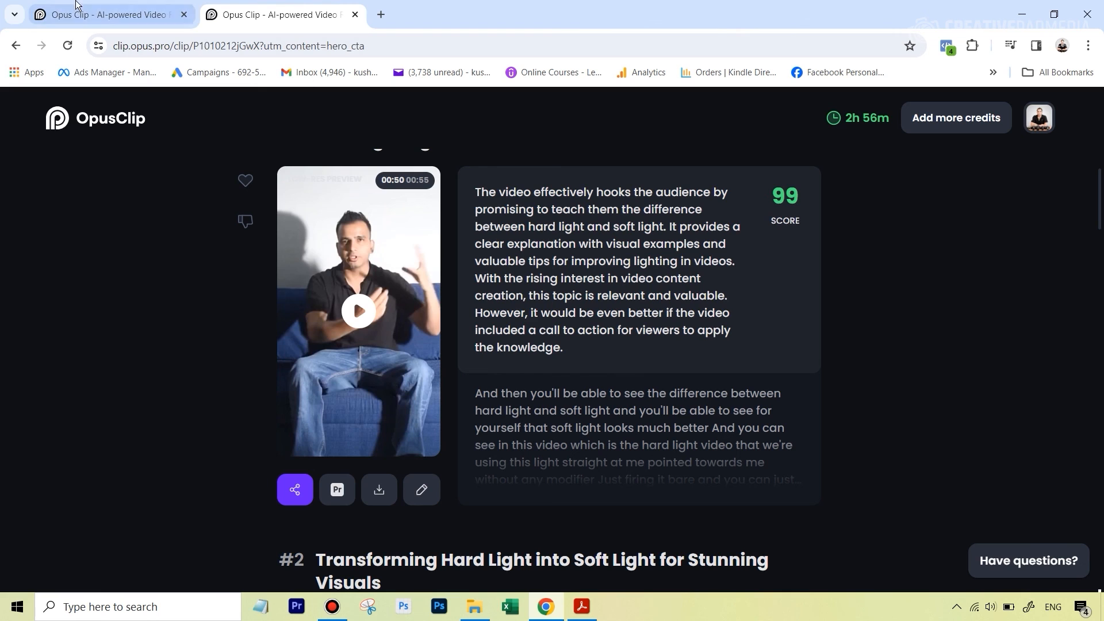
Switch to the project with "Master the Art of Lighting: Soft vs Hard Light for a Flawless Video Look" and download that clip
left_click(85, 17)
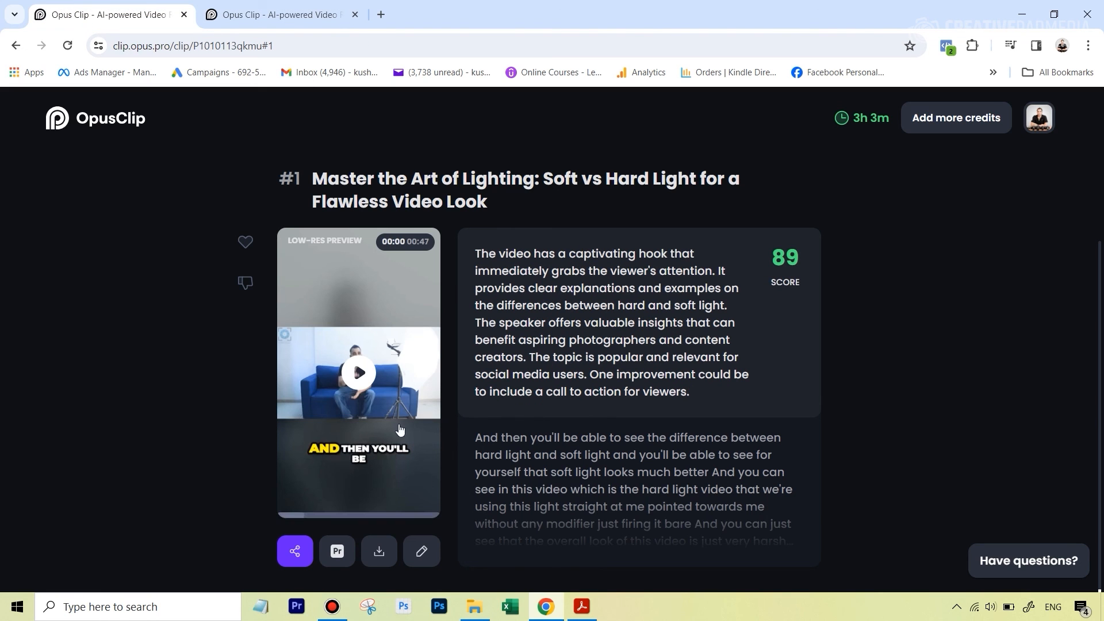
left_click(380, 553)
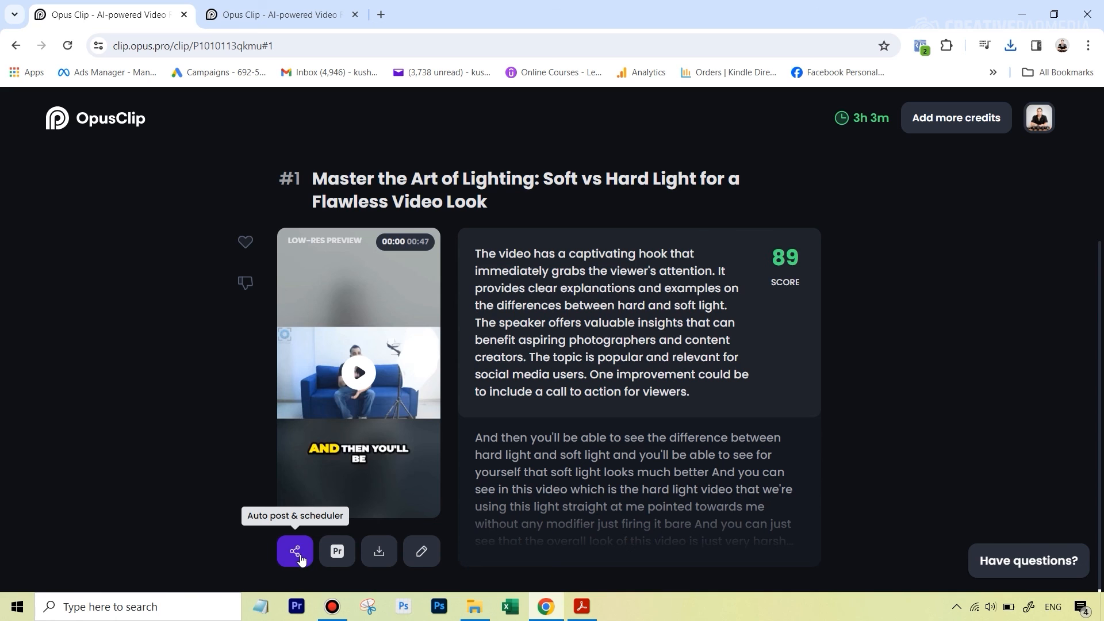
Examine the clip's auto post and scheduler options for YouTube Shorts, TikTok, Instagram Reels and LinkedIn, and close them without connecting an account
left_click(299, 556)
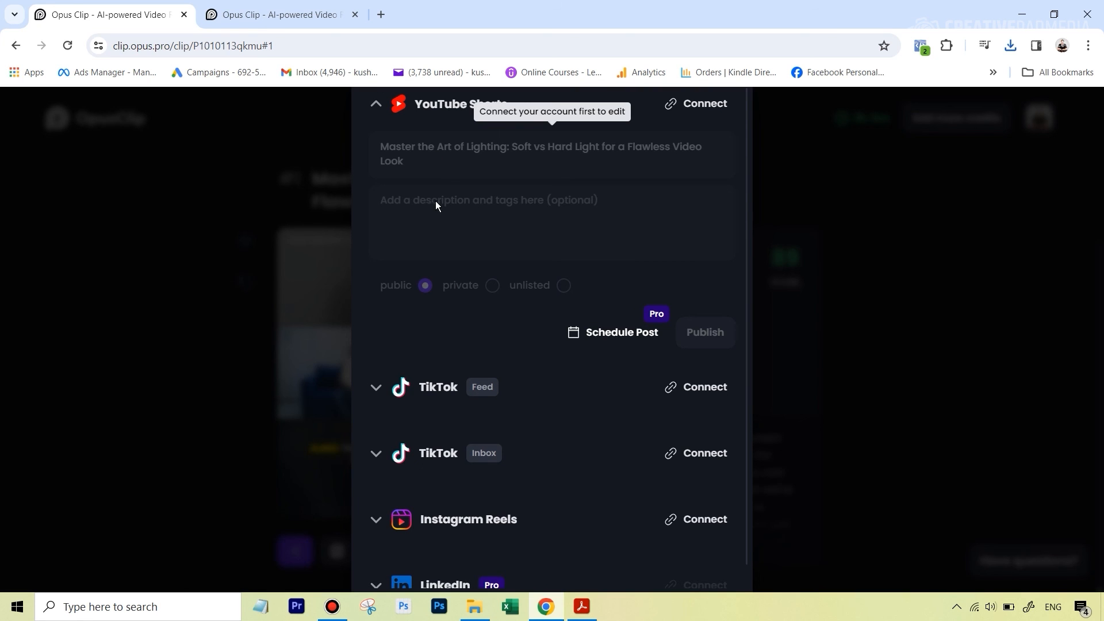
scroll(700, 413, "down", 1)
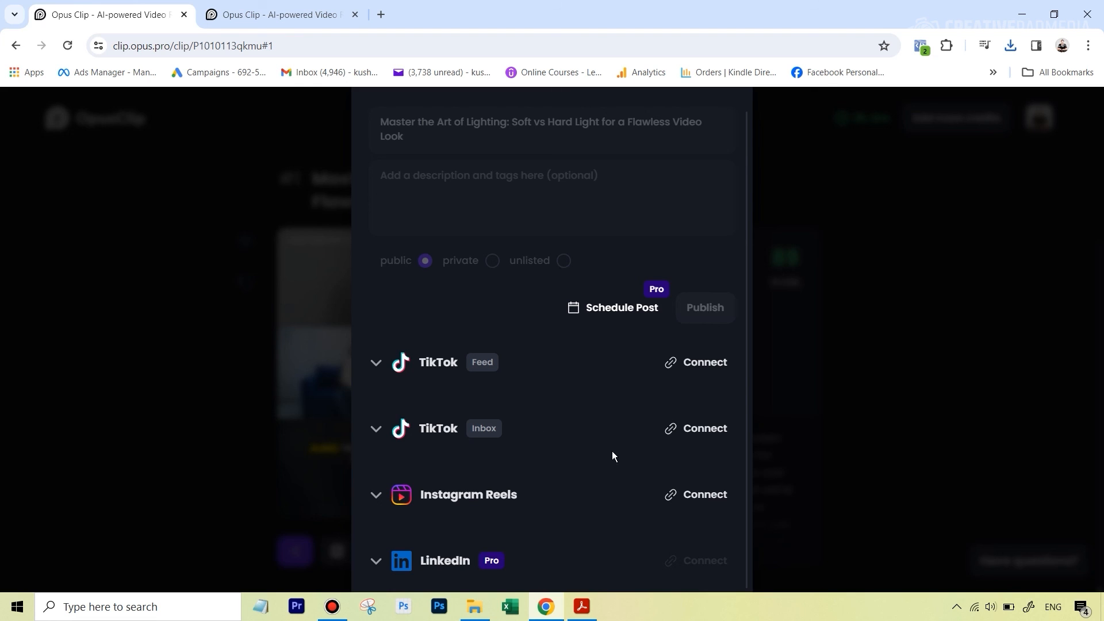
scroll(698, 402, "up", 1)
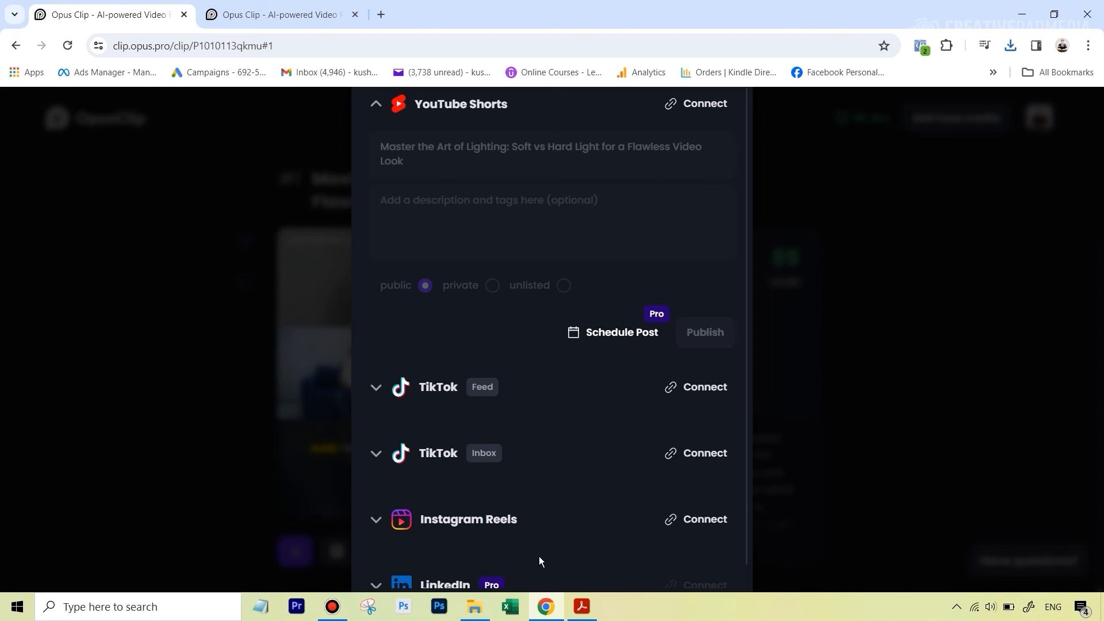
scroll(552, 541, "down", 1)
scroll(546, 329, "up", 1)
scroll(703, 401, "down", 1)
scroll(709, 398, "up", 1)
left_click(928, 315)
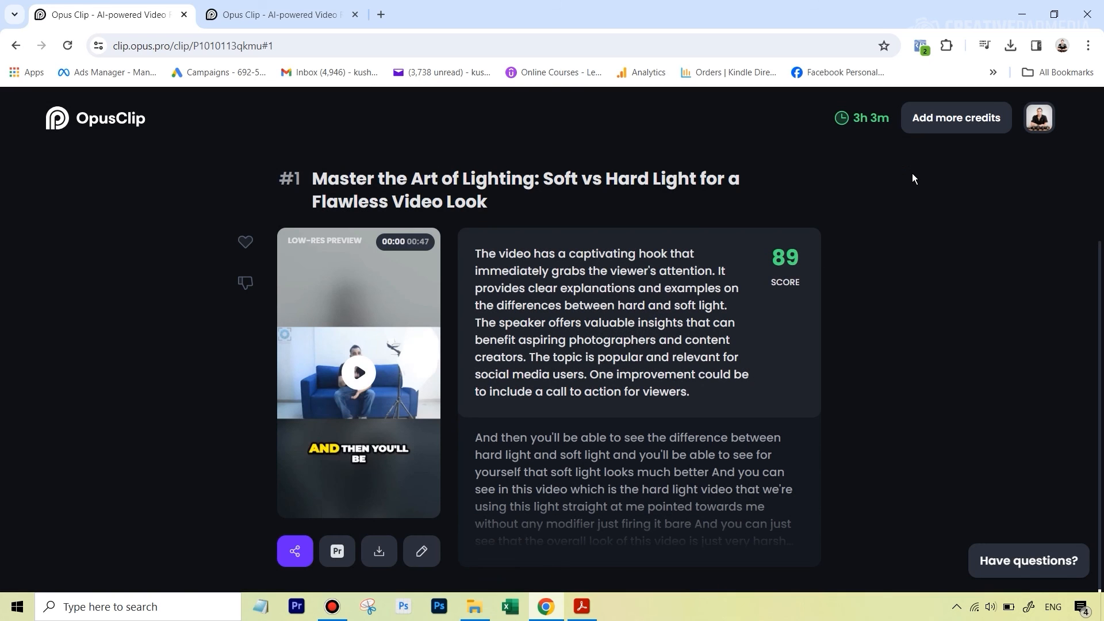